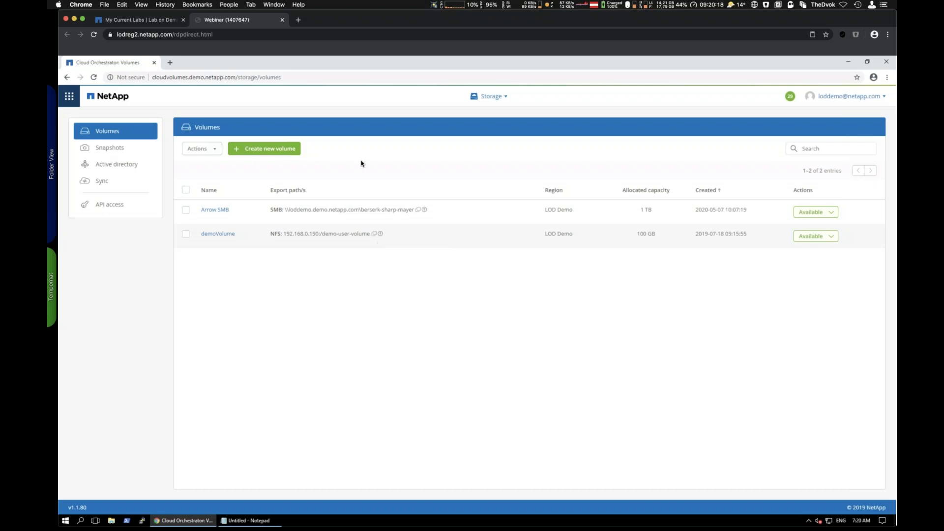
# - Review the SMB options in the new volume form, including its Active Directory settings, and return to the volumes list without creating anything
pyautogui.click(265, 148)
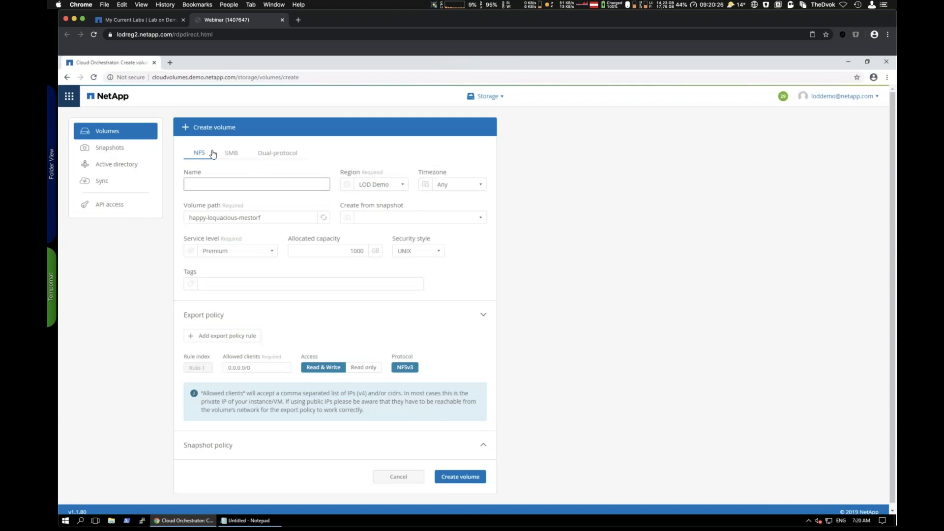
pyautogui.click(233, 156)
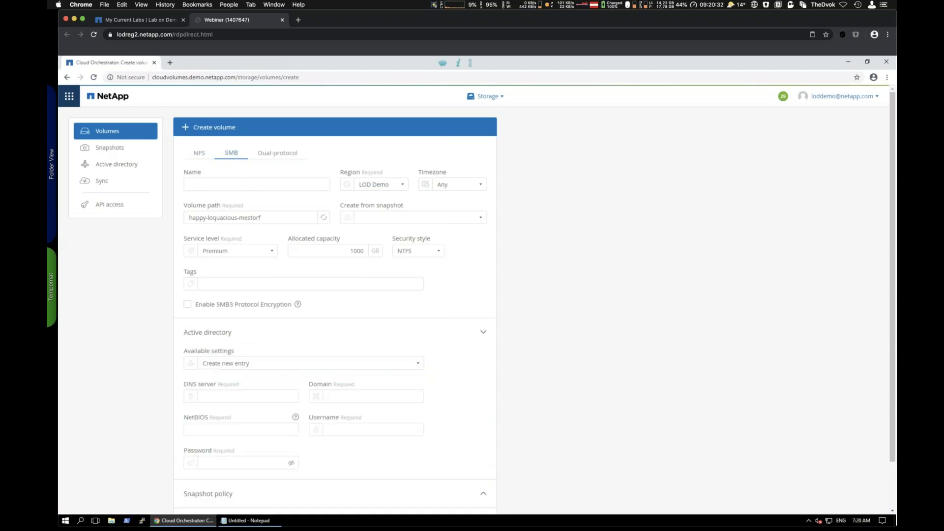
pyautogui.scroll(-2, 334, 310)
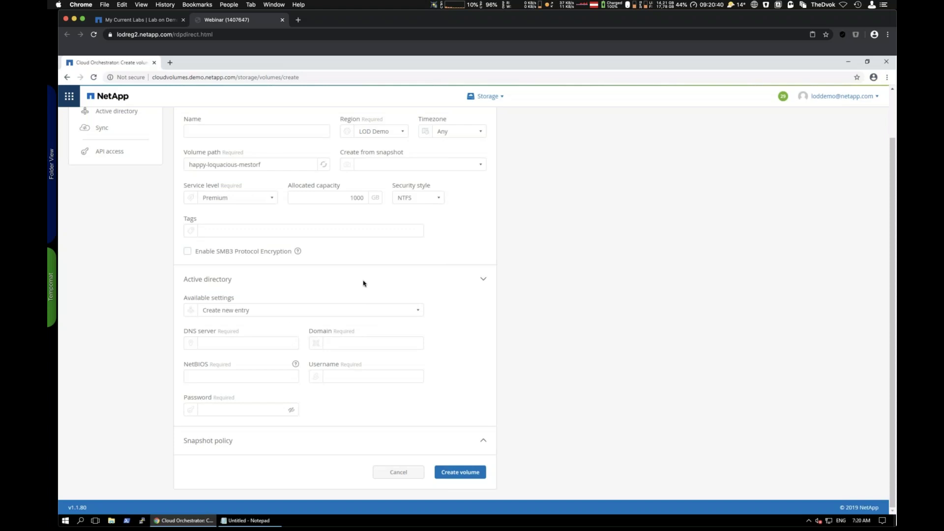
pyautogui.scroll(2, 364, 283)
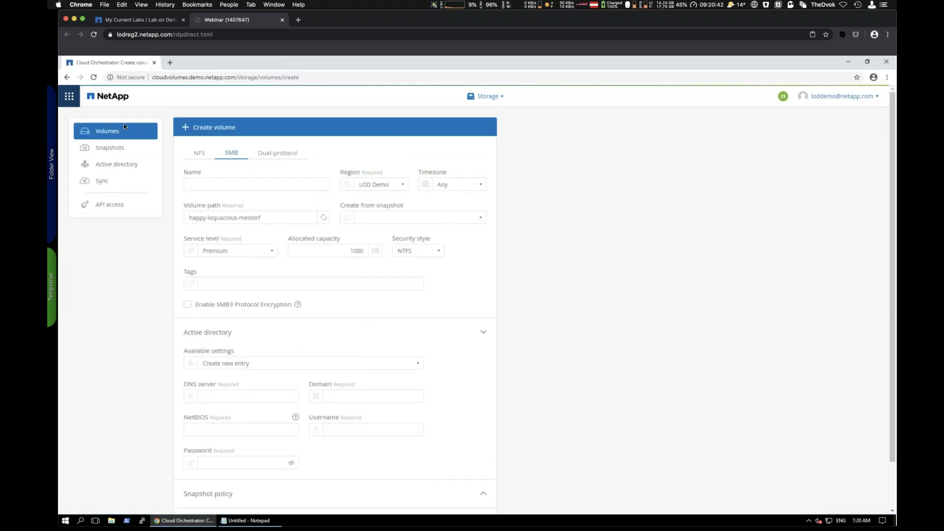
pyautogui.click(109, 135)
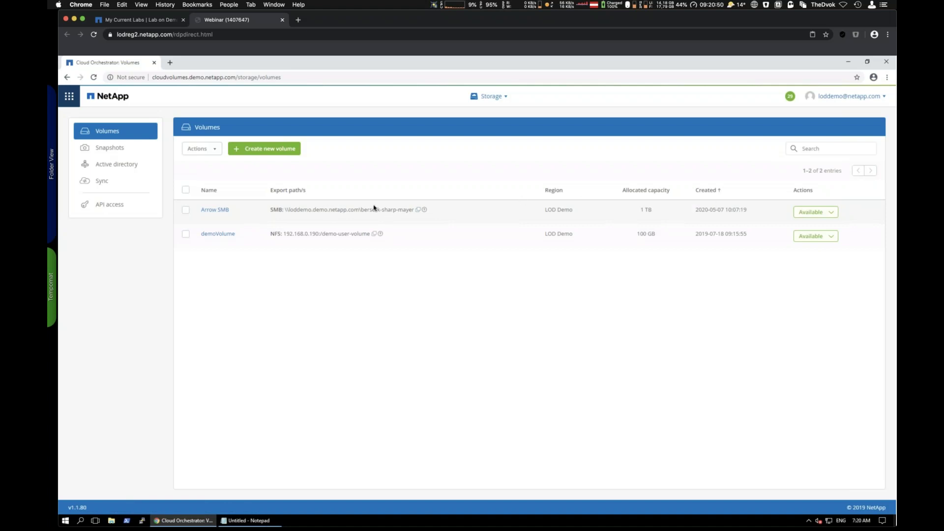
# - Open the Arrow SMB volume, check its hourly snapshot policy and return to its snapshot list
pyautogui.click(206, 210)
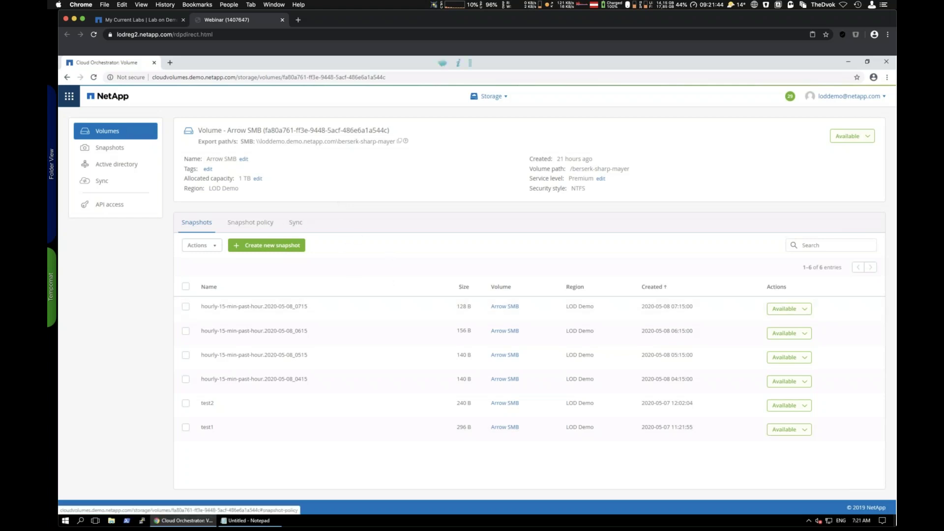
pyautogui.click(250, 222)
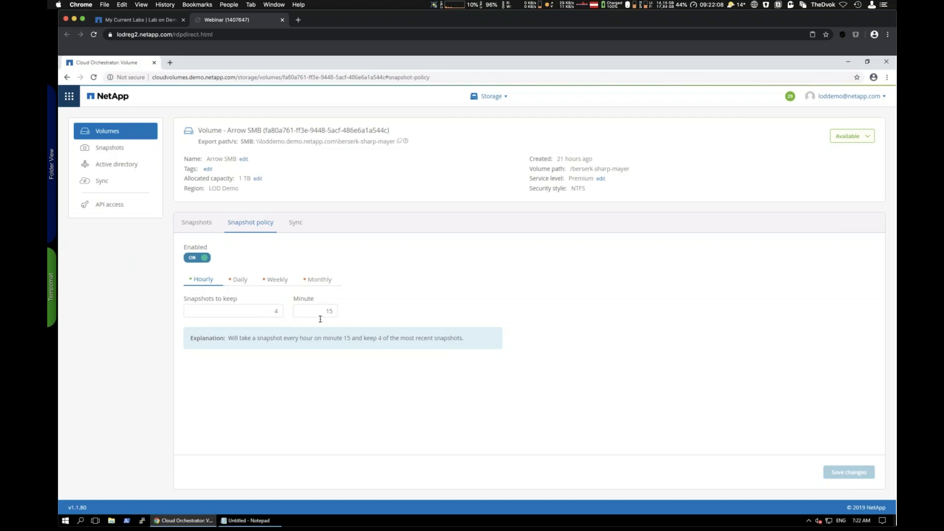
pyautogui.click(193, 224)
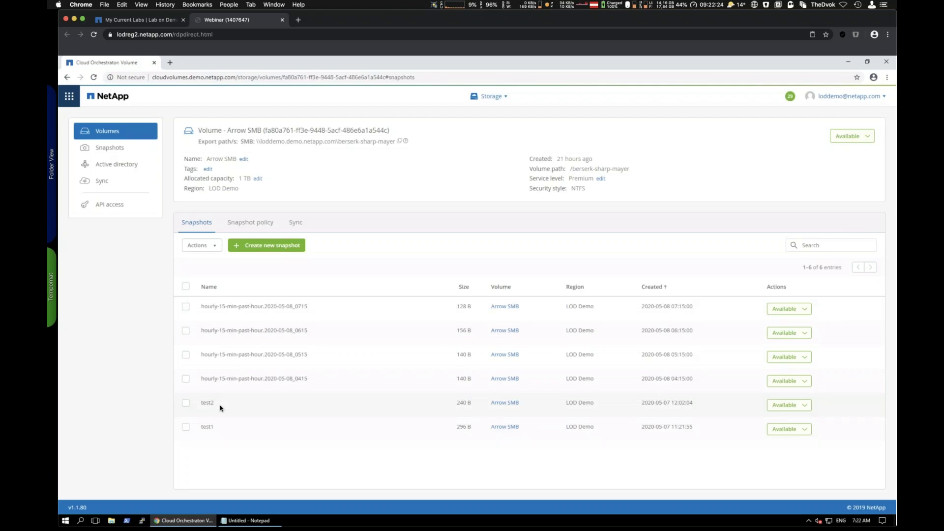
# - View the Restore to Volume form for snapshot hourly-15-min-past-hour.2020-05-08_0715 and return to the volumes list without creating a volume
pyautogui.click(803, 309)
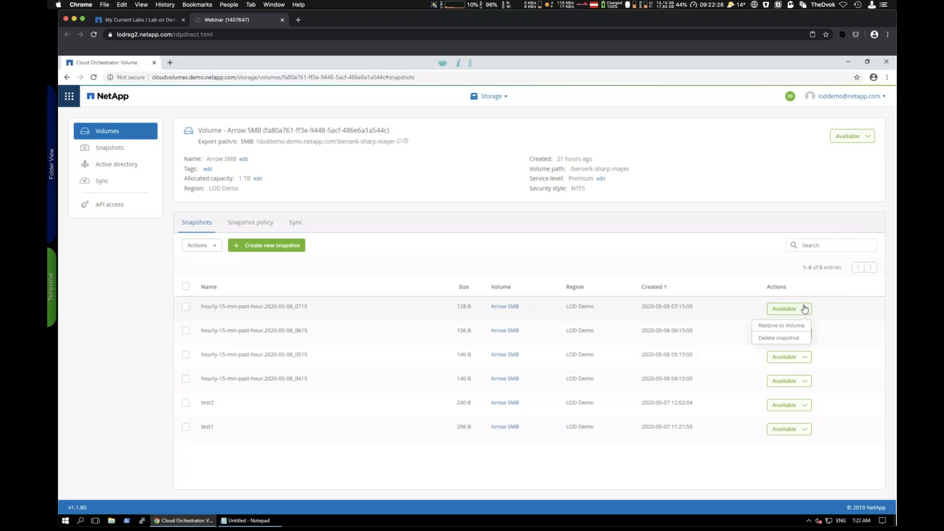
pyautogui.click(781, 326)
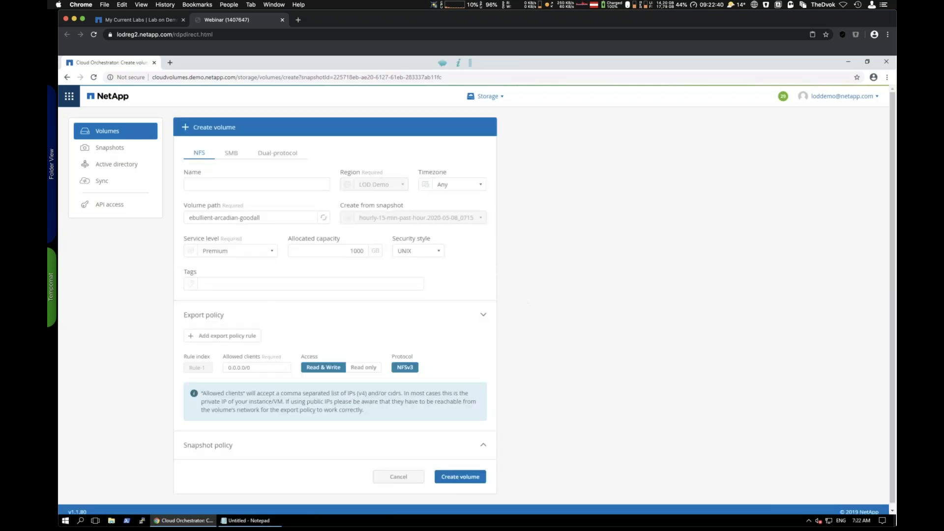
pyautogui.scroll(-1, 248, 234)
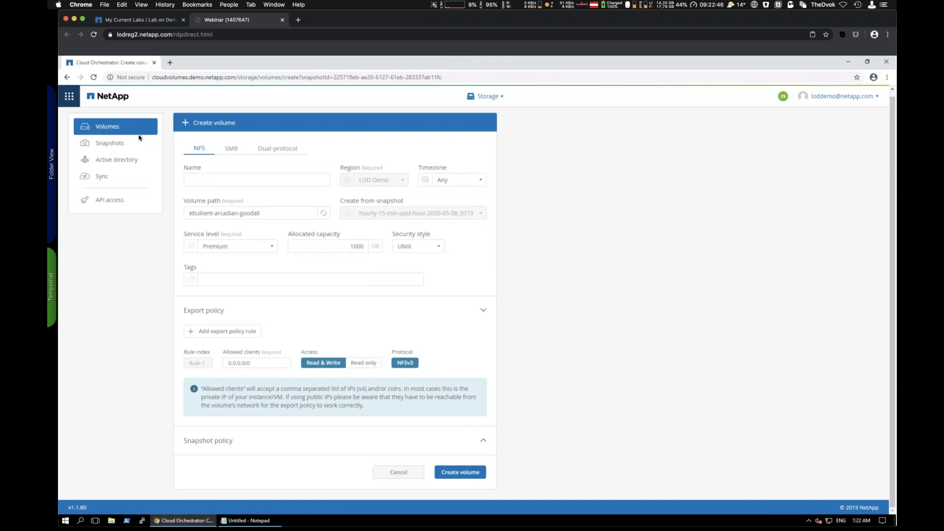
pyautogui.click(106, 127)
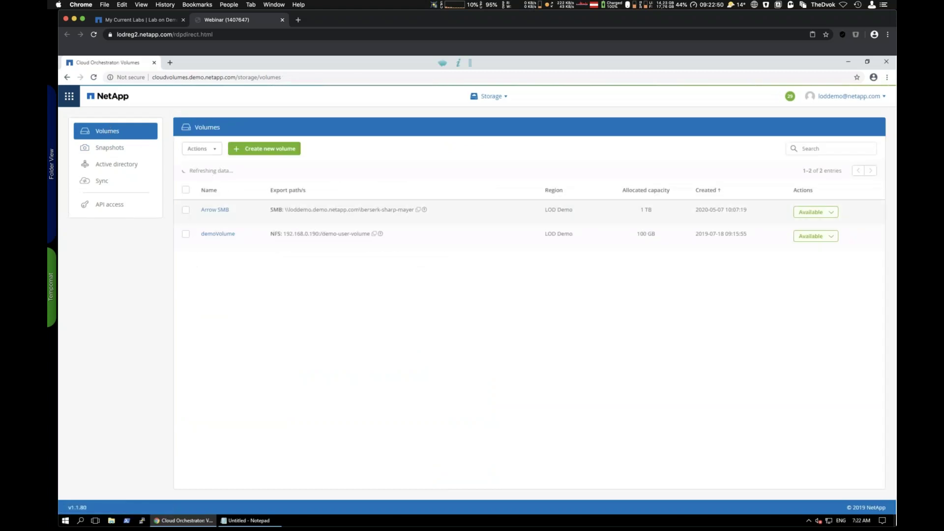
# - View the Arrow SMB volume's snapshots and the overall list of snapshots across volumes, and return to the volumes list
pyautogui.click(215, 210)
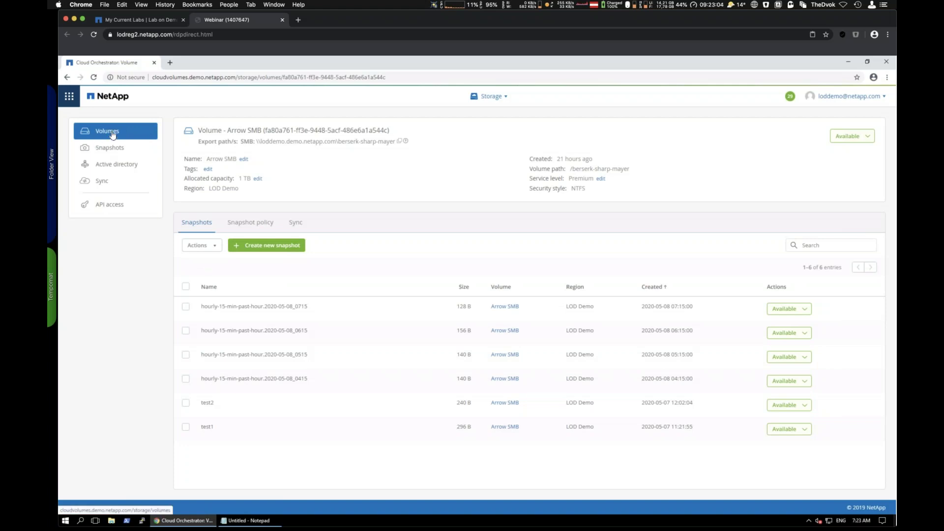
pyautogui.click(112, 148)
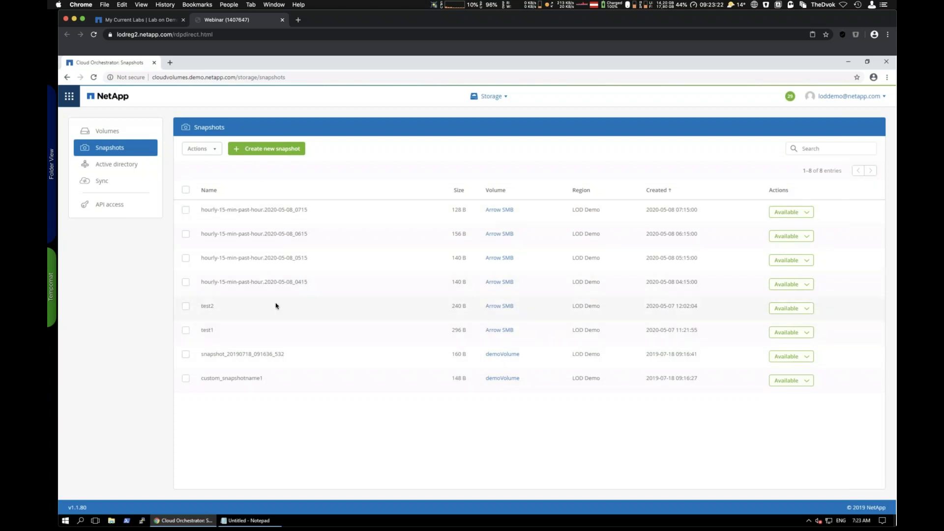
pyautogui.click(106, 133)
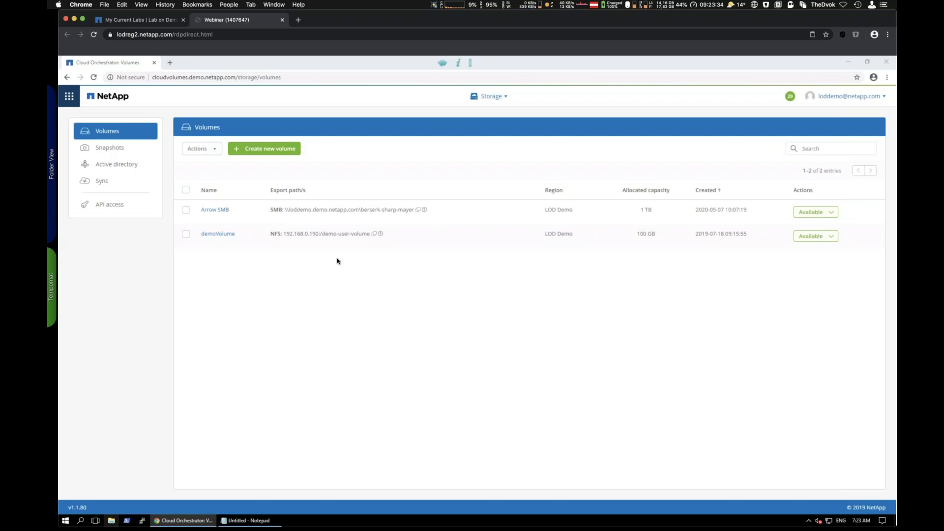
# - Open a File Explorer window, move it below the volume entries and return to the browser's volumes list
pyautogui.click(111, 522)
pyautogui.click(120, 522)
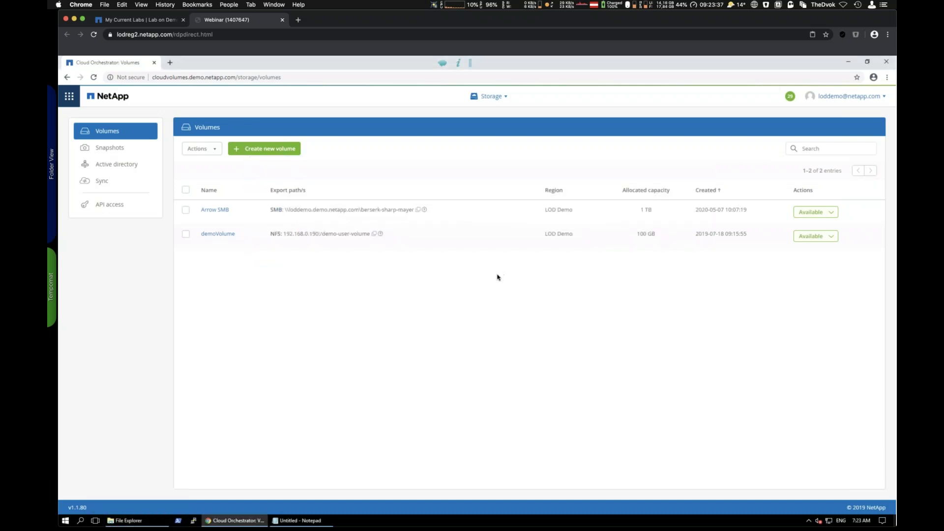
pyautogui.click(126, 522)
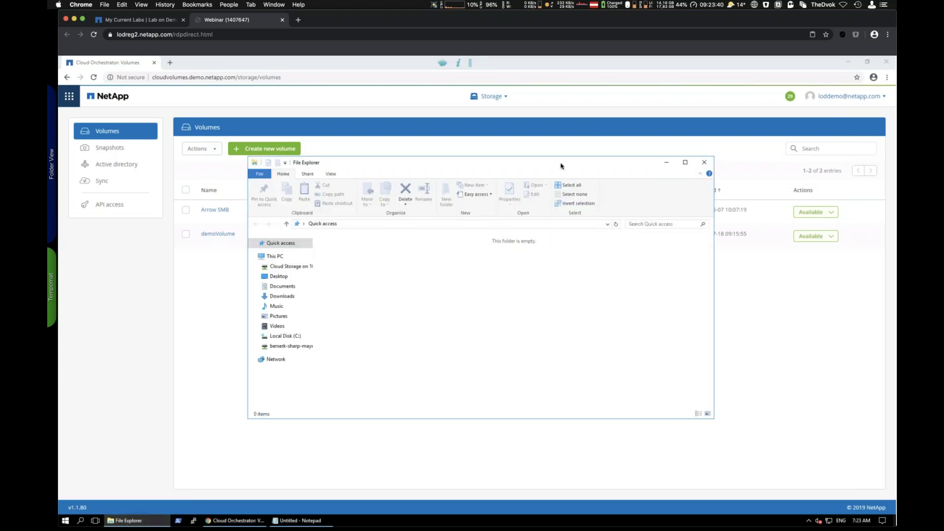
pyautogui.moveTo(563, 163); pyautogui.dragTo(514, 266)
pyautogui.click(364, 233)
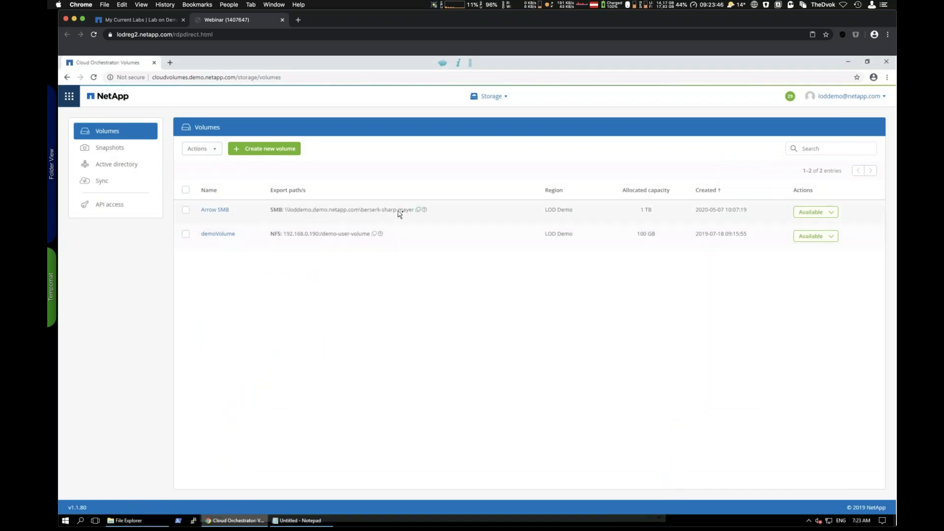
# - Read the mount instructions for the Arrow SMB volume and the demoVolume NFS volume, closing each when done
pyautogui.click(418, 209)
pyautogui.click(423, 209)
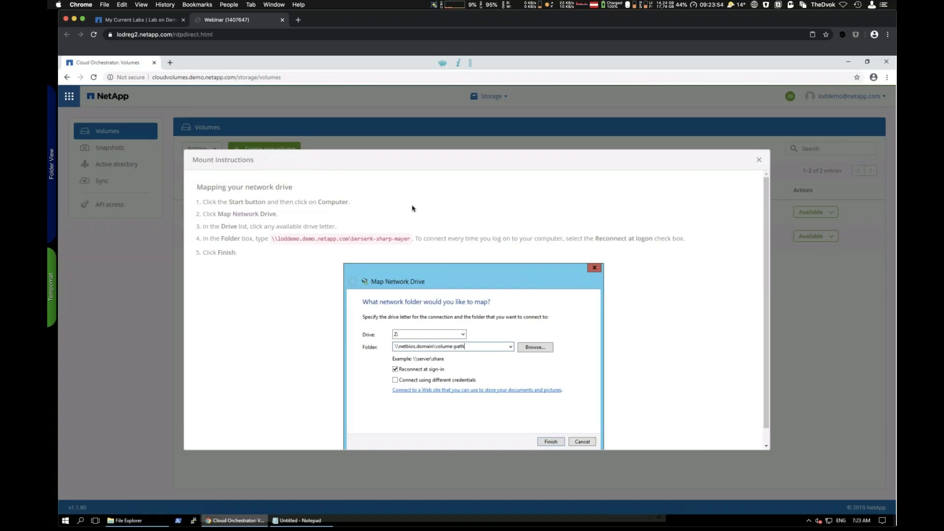
pyautogui.scroll(-1, 761, 237)
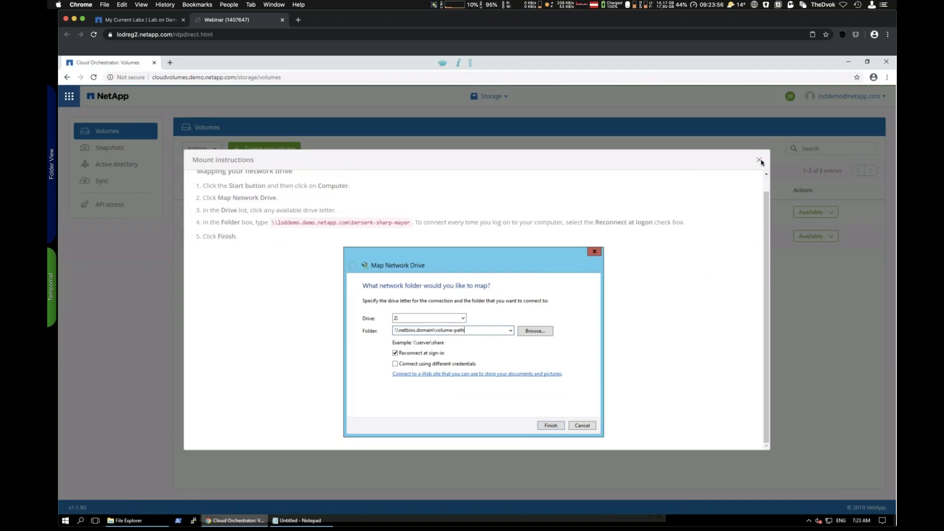
pyautogui.click(757, 160)
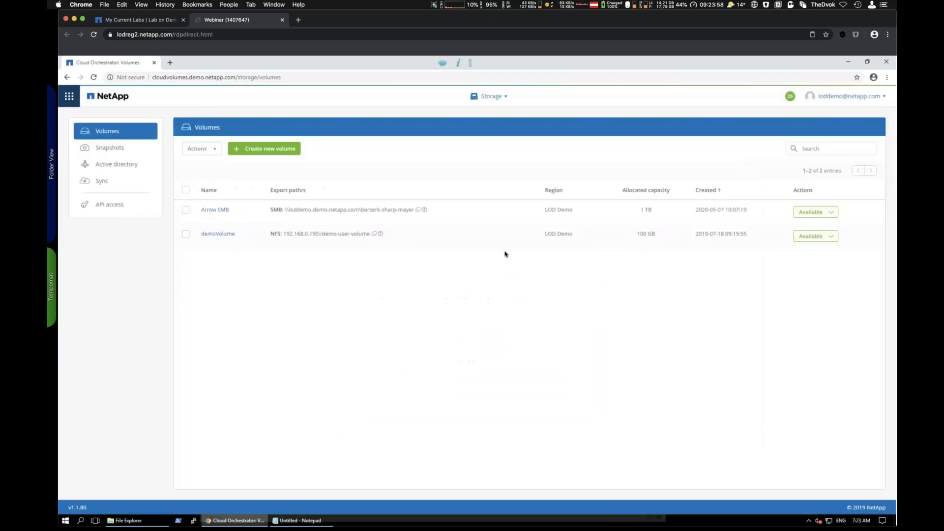
pyautogui.click(379, 234)
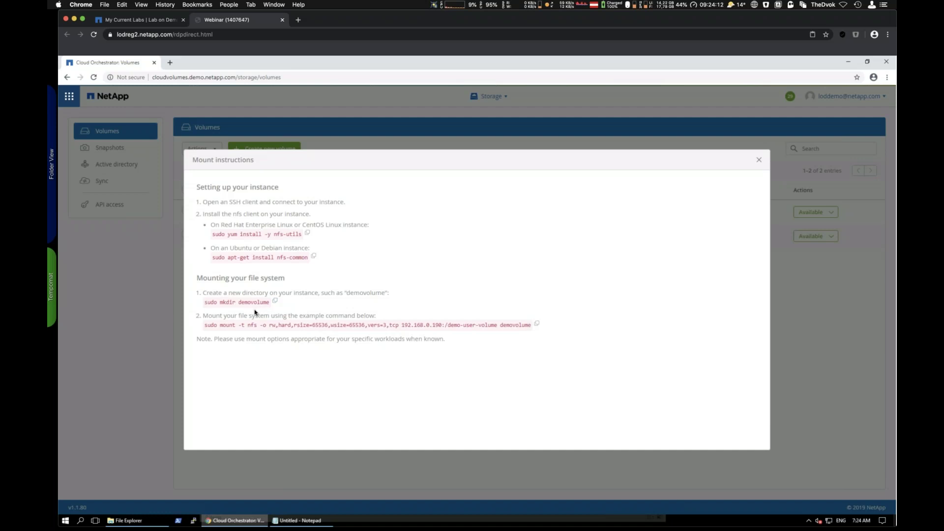
pyautogui.click(760, 160)
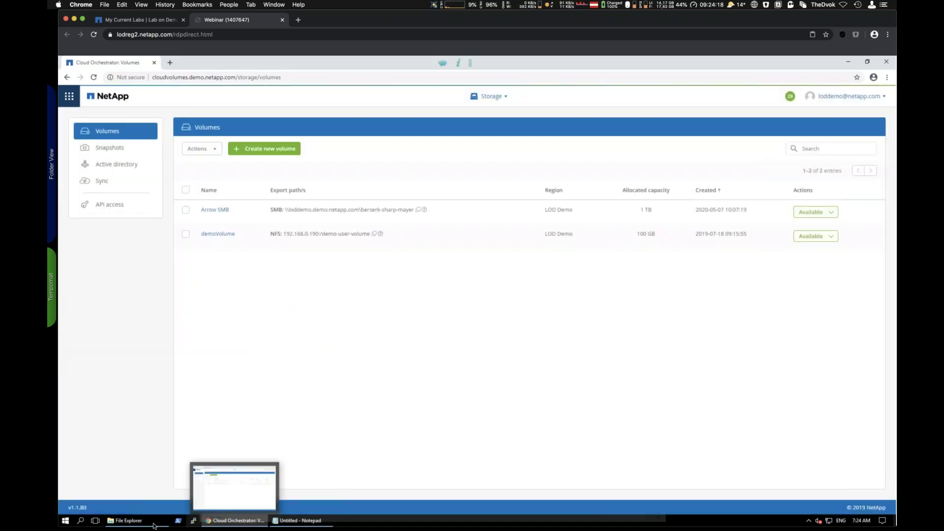
# - Switch to File Explorer, show This PC and view the Map Network Drive dialog without mapping a drive
pyautogui.click(129, 520)
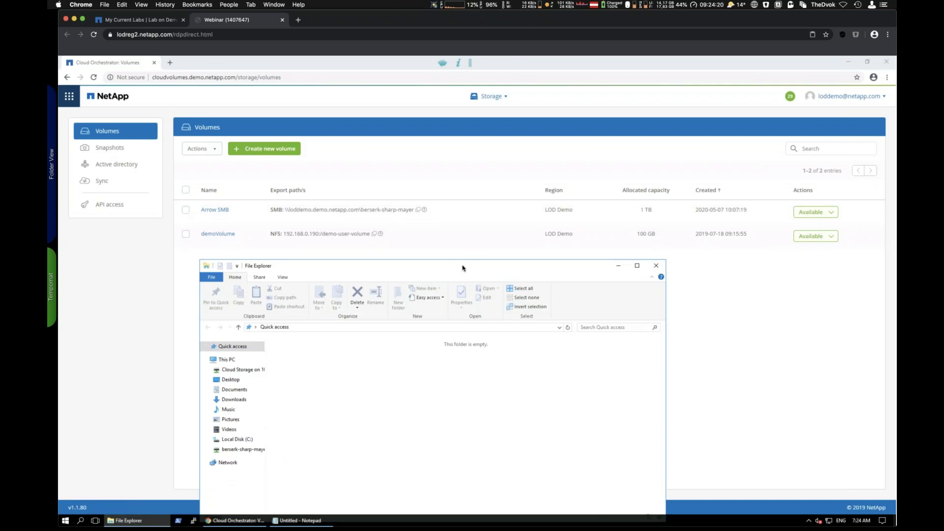
pyautogui.moveTo(462, 266); pyautogui.dragTo(468, 220)
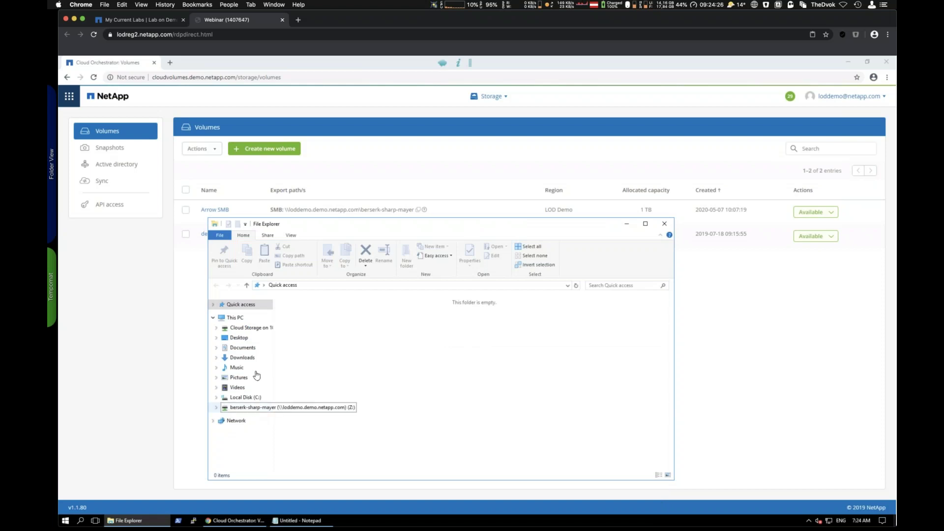
pyautogui.click(236, 317)
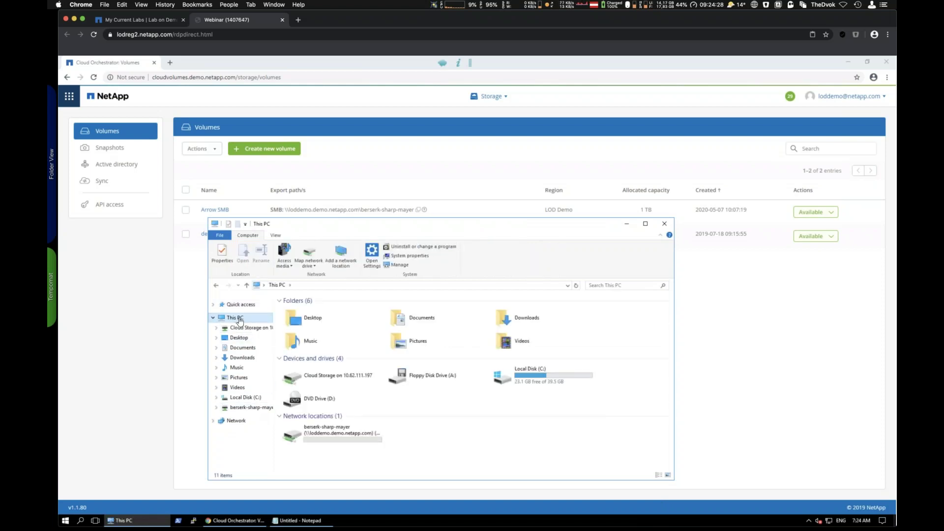
pyautogui.click(317, 252)
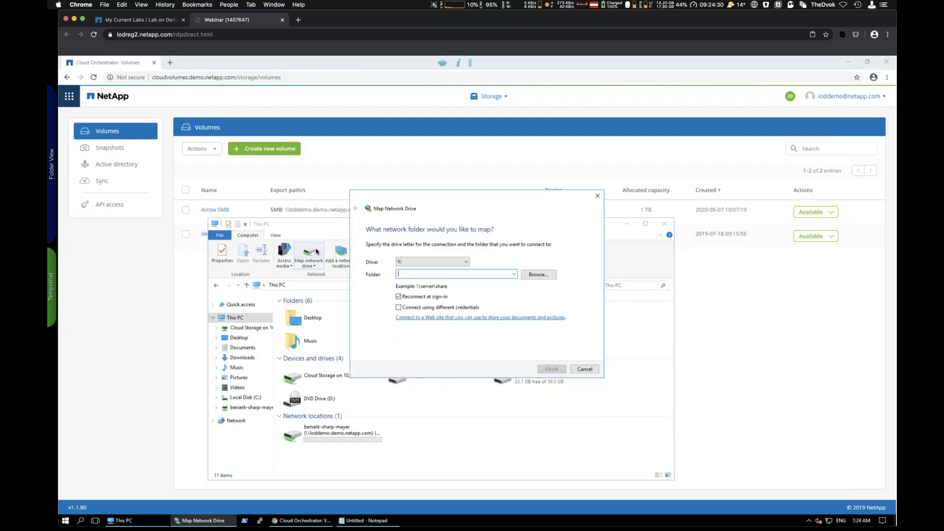
pyautogui.click(584, 369)
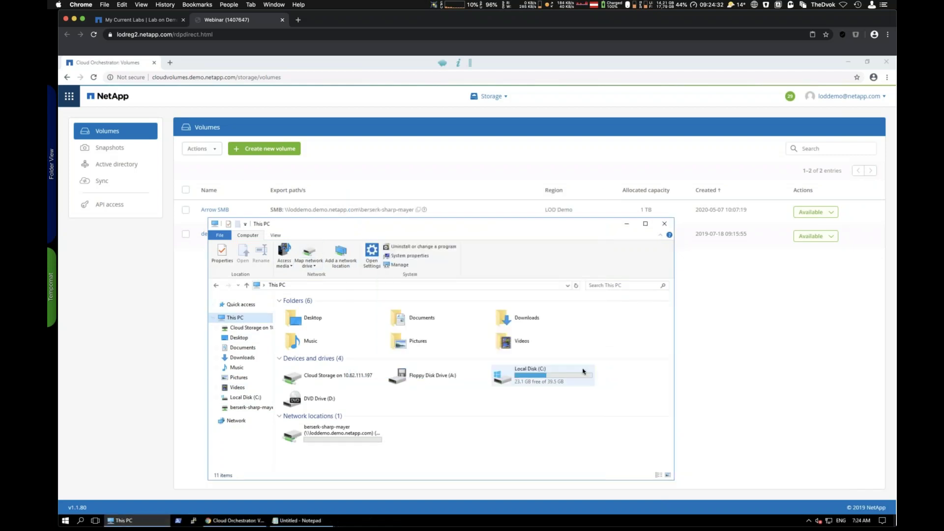
# - Open the mapped berserk-sharp-mayer drive (Z:) and view the previous versions of New Text Document.txt without restoring any
pyautogui.moveTo(360, 437)
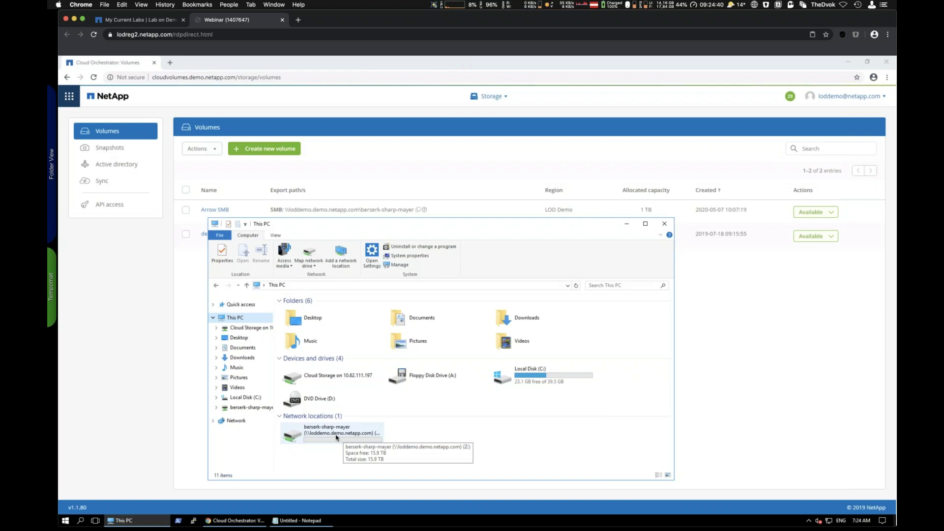
pyautogui.doubleClick(336, 435)
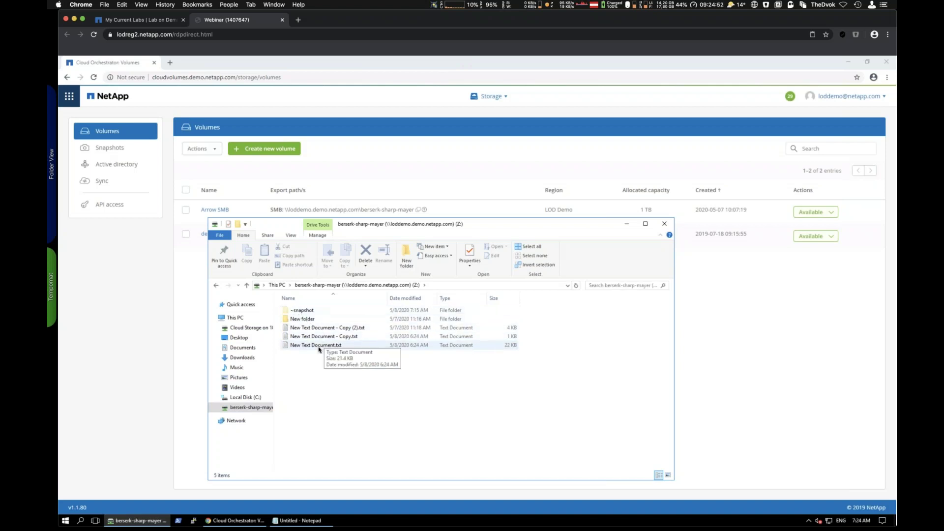
pyautogui.click(306, 345)
pyautogui.rightClick(306, 346)
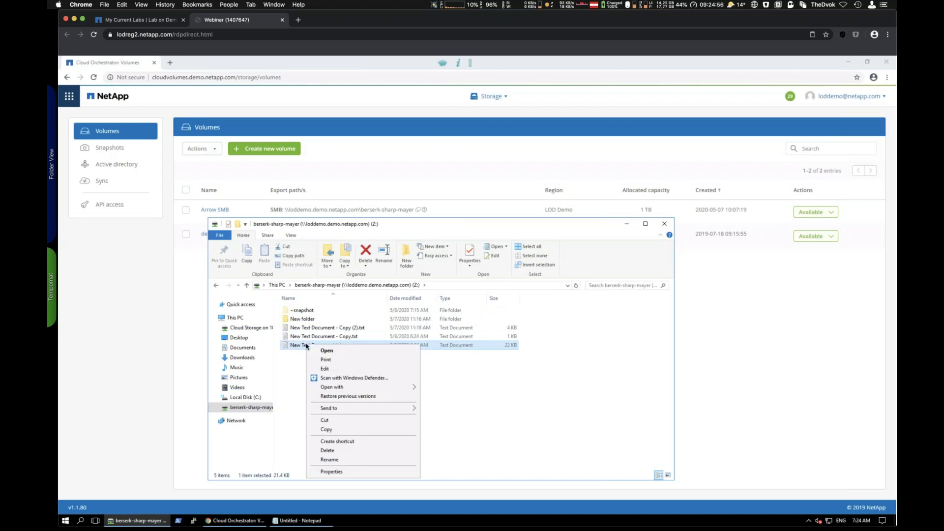
pyautogui.click(324, 470)
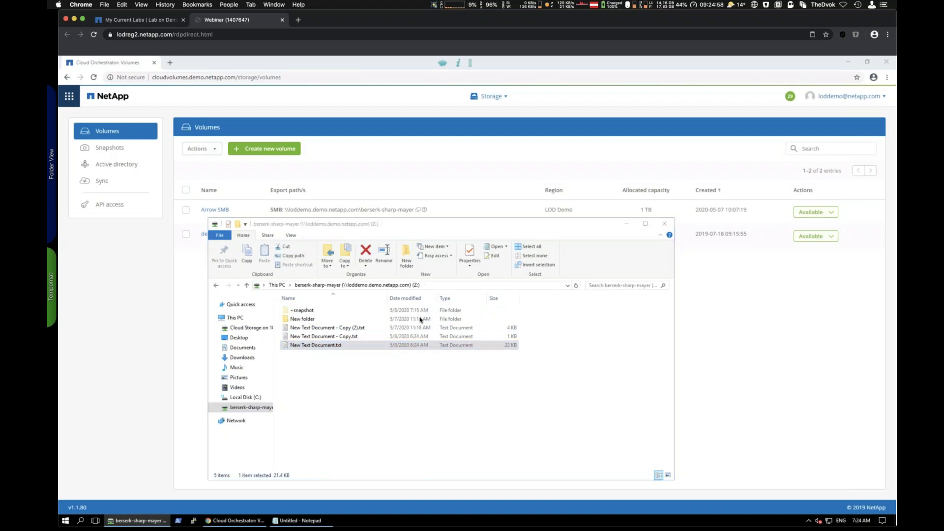
pyautogui.click(384, 319)
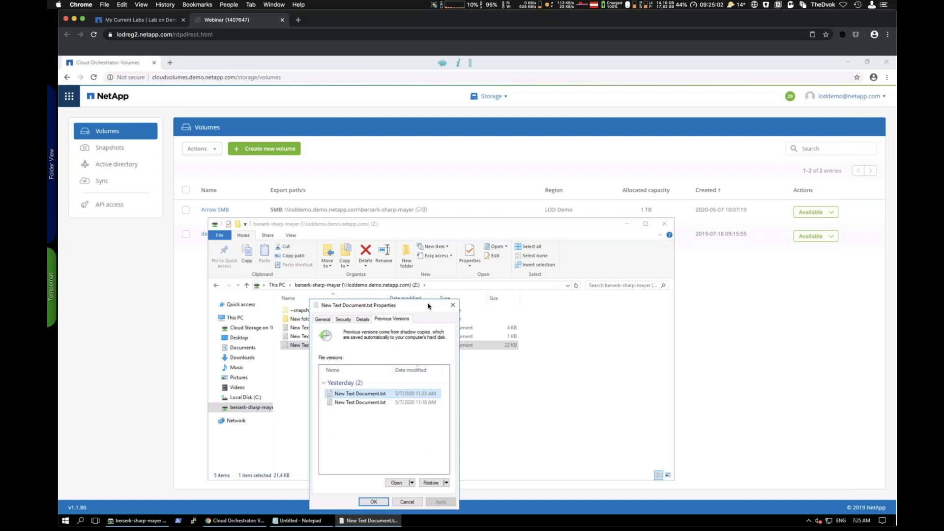
pyautogui.moveTo(428, 306); pyautogui.dragTo(492, 230)
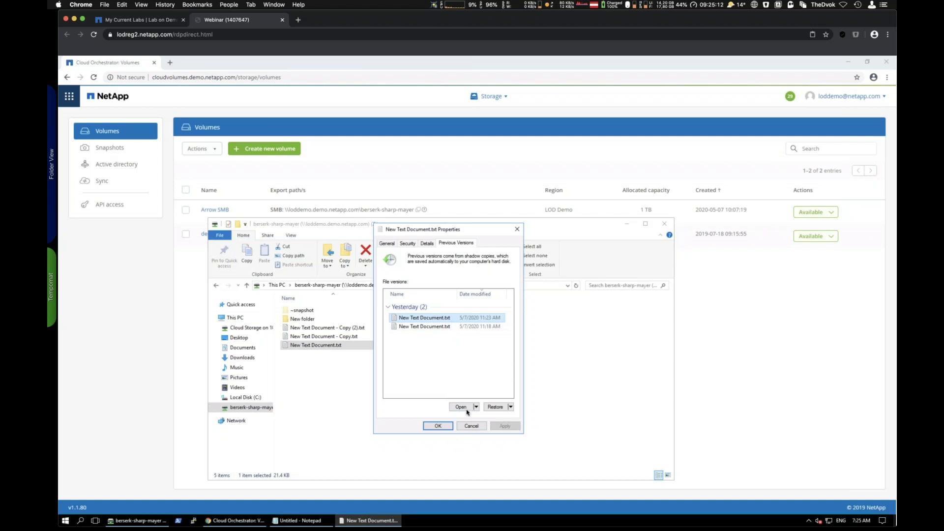
pyautogui.click(470, 426)
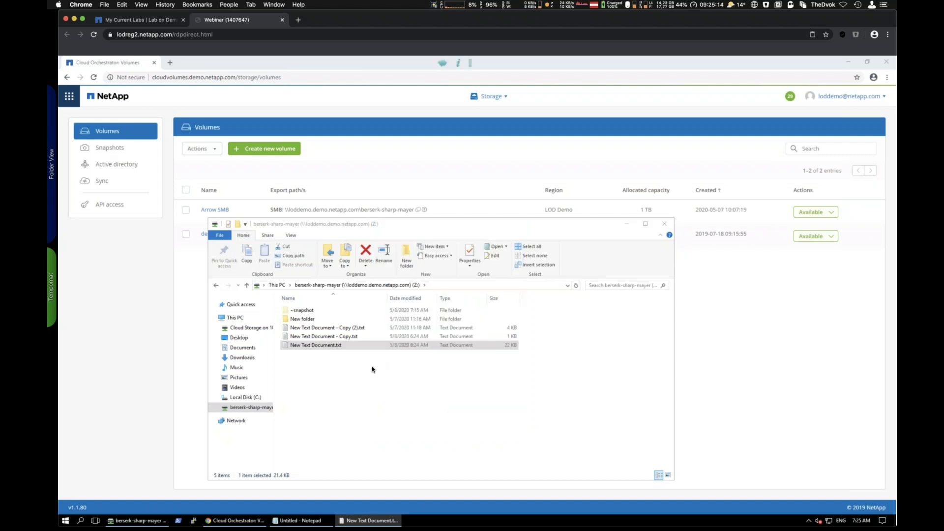
# - View the previous versions of New Text Document - Copy.txt without restoring any, and read the file's current contents before closing it
pyautogui.rightClick(342, 337)
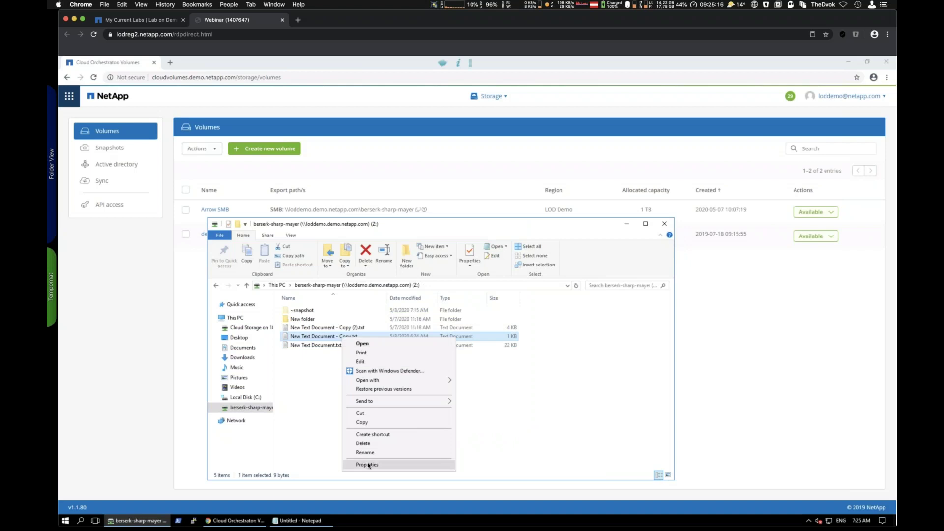
pyautogui.click(369, 462)
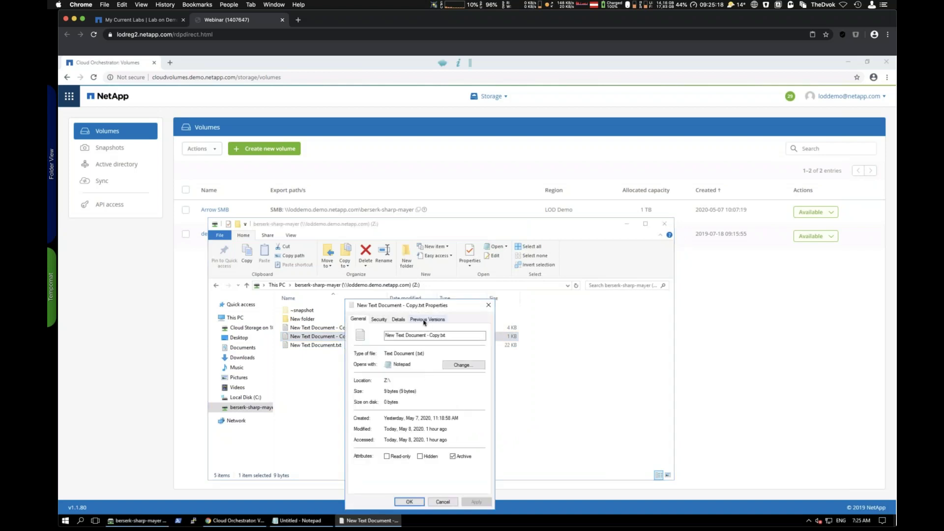
pyautogui.click(423, 321)
pyautogui.click(442, 502)
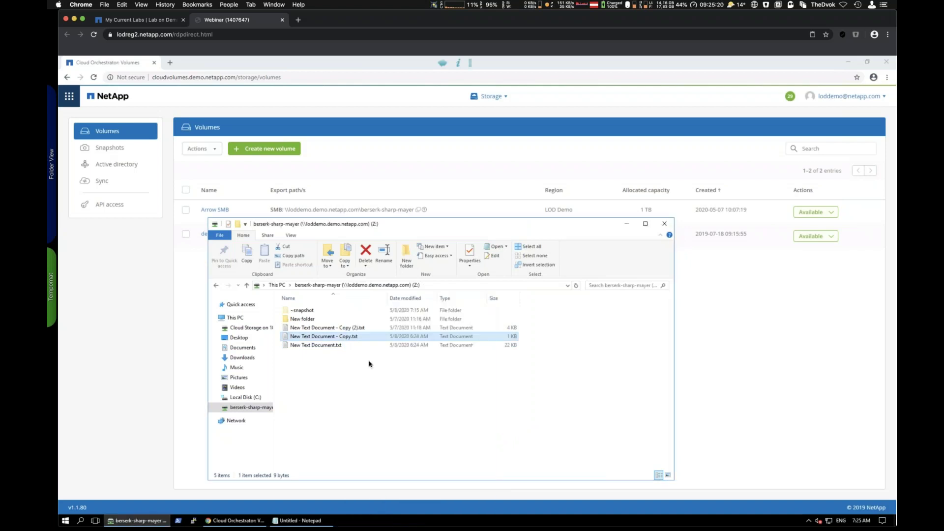
pyautogui.doubleClick(337, 338)
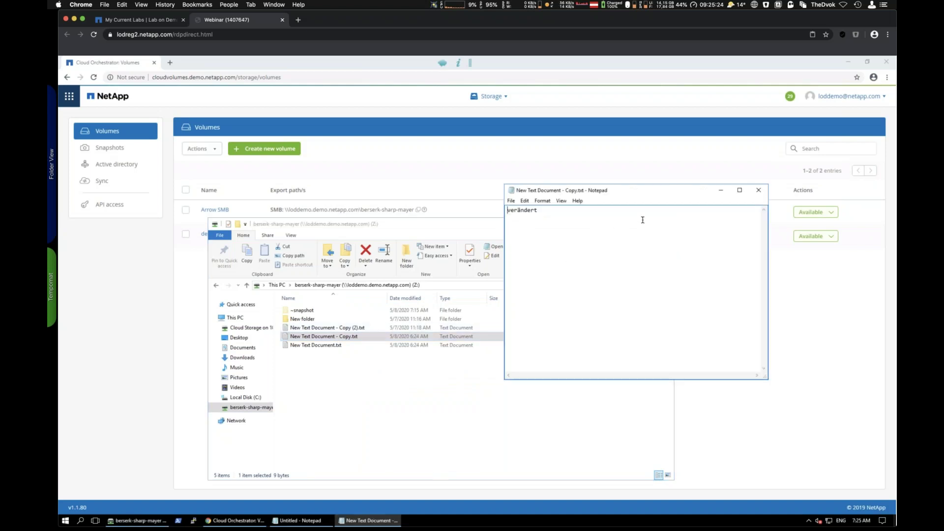
pyautogui.click(758, 192)
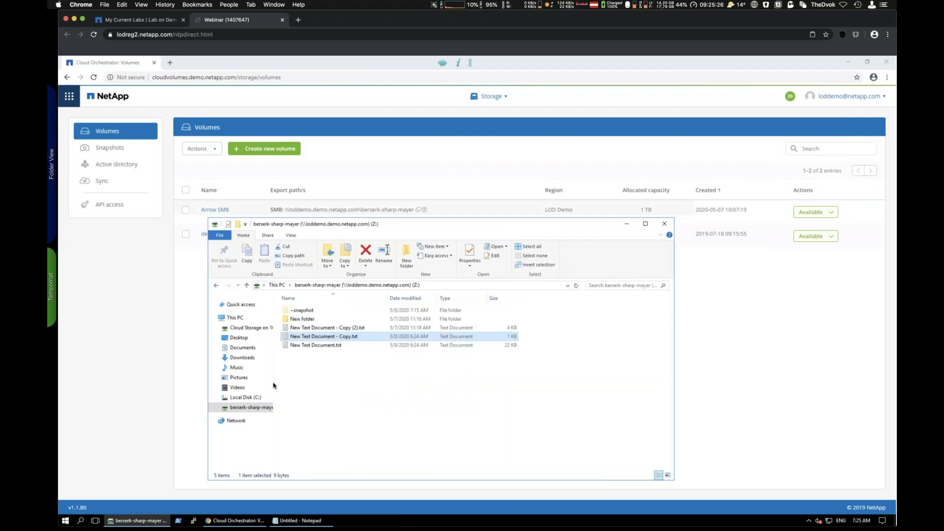
# - Restore New Text Document - Copy.txt to its 5/7/2020 previous version, and open the restored file to check its contents
pyautogui.rightClick(320, 339)
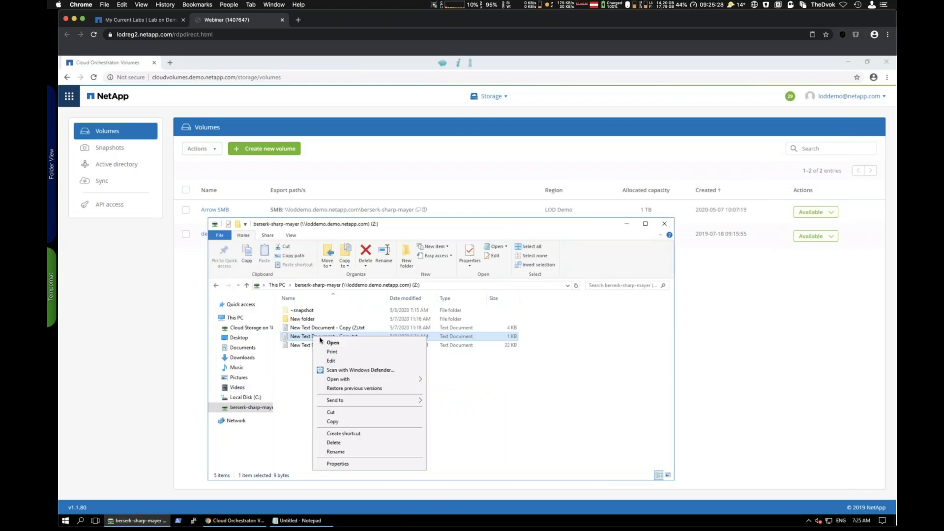
pyautogui.click(336, 464)
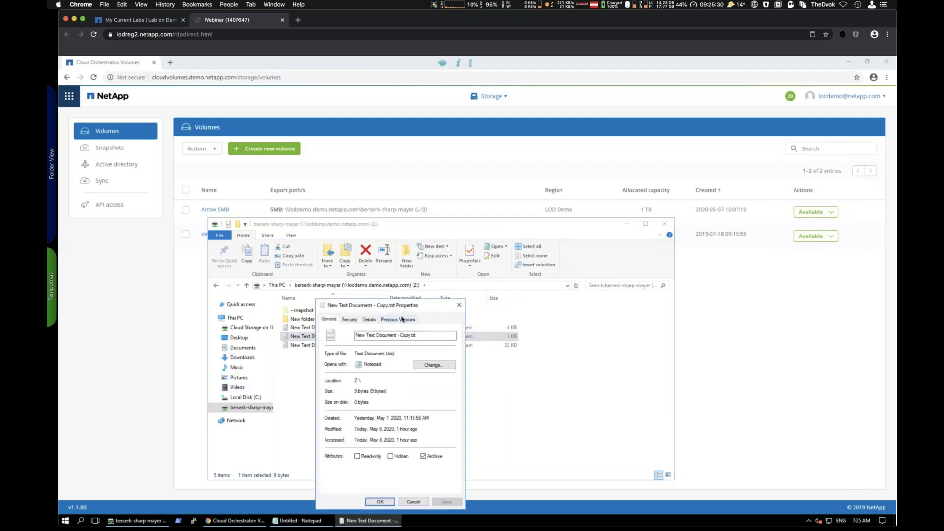
pyautogui.click(402, 319)
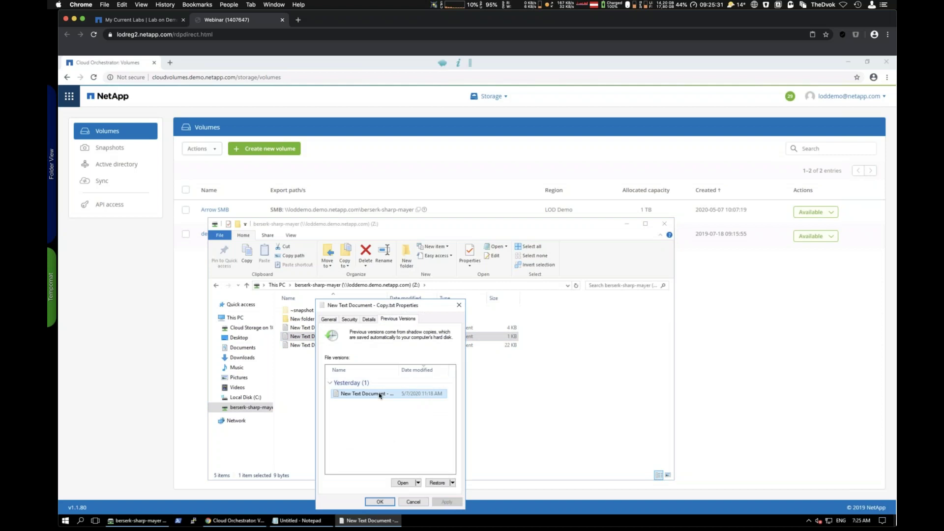
pyautogui.click(436, 483)
pyautogui.click(496, 306)
pyautogui.click(537, 287)
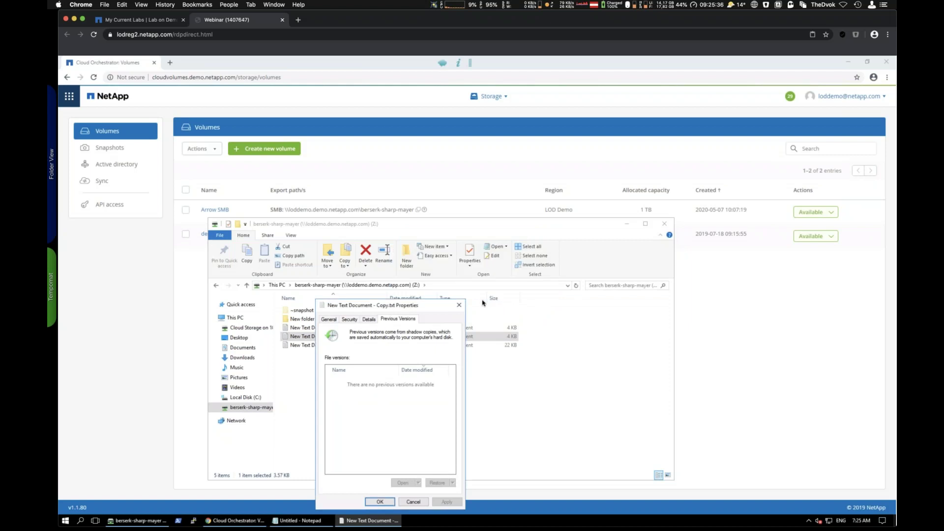
pyautogui.click(459, 305)
pyautogui.doubleClick(350, 338)
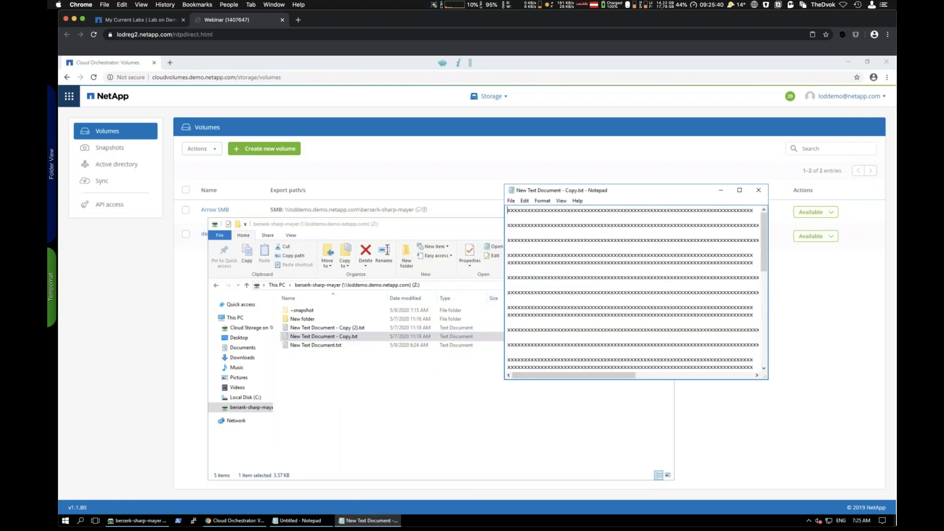
pyautogui.click(758, 190)
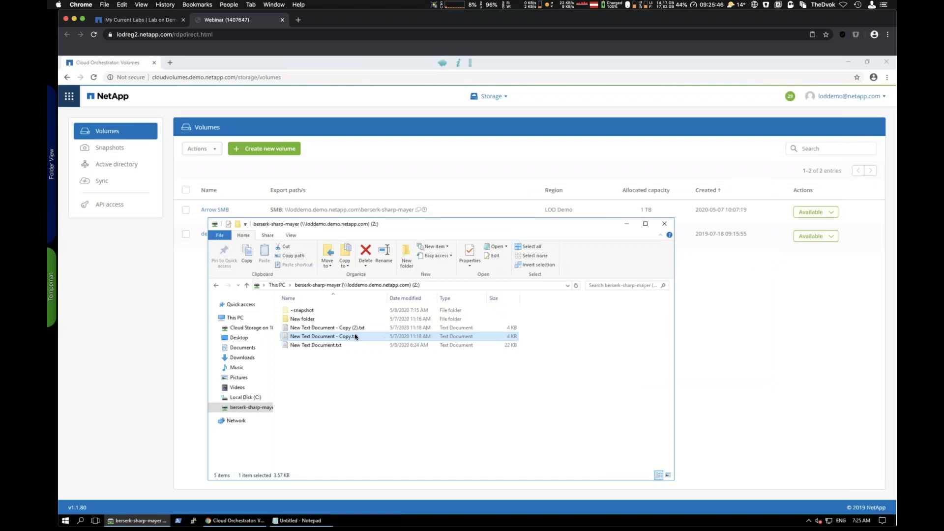
# - Browse the drive's ~snapshot folder and the files in its test1 snapshot, and return to the drive's root folder
pyautogui.doubleClick(300, 311)
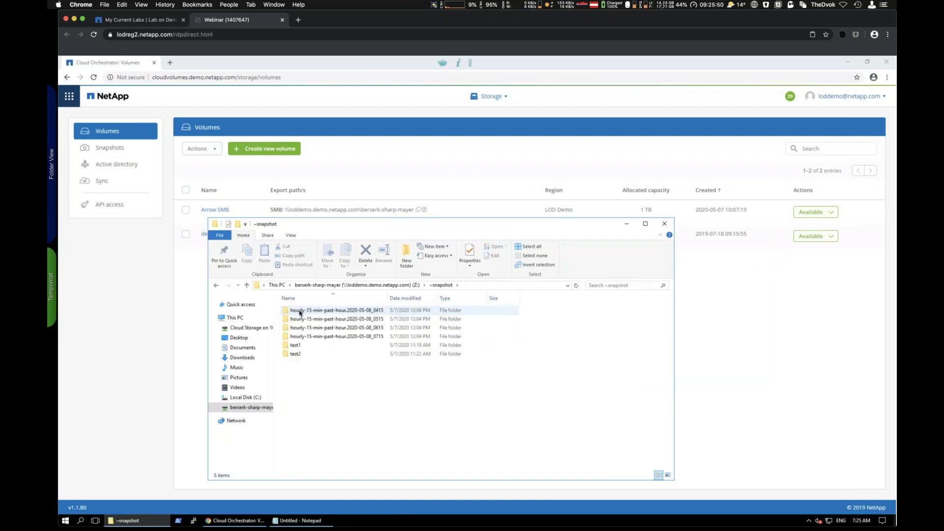
pyautogui.doubleClick(297, 346)
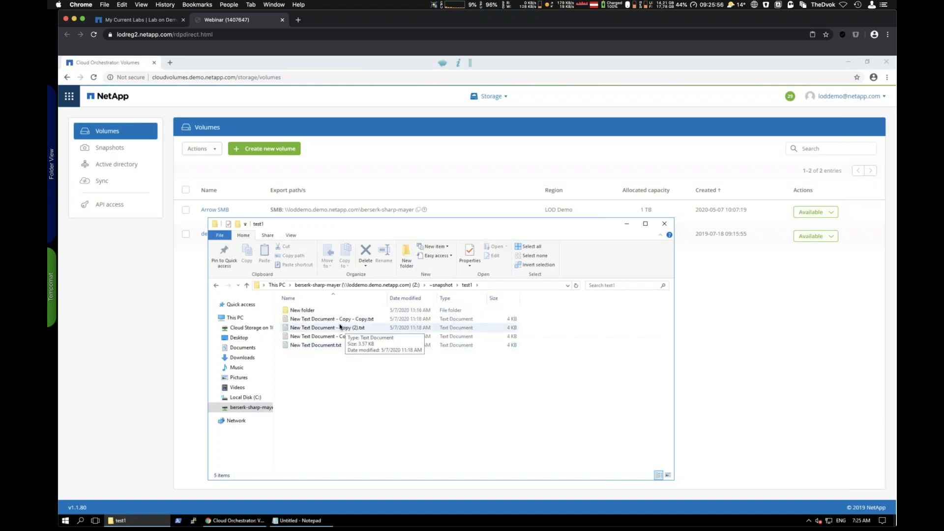
pyautogui.click(214, 285)
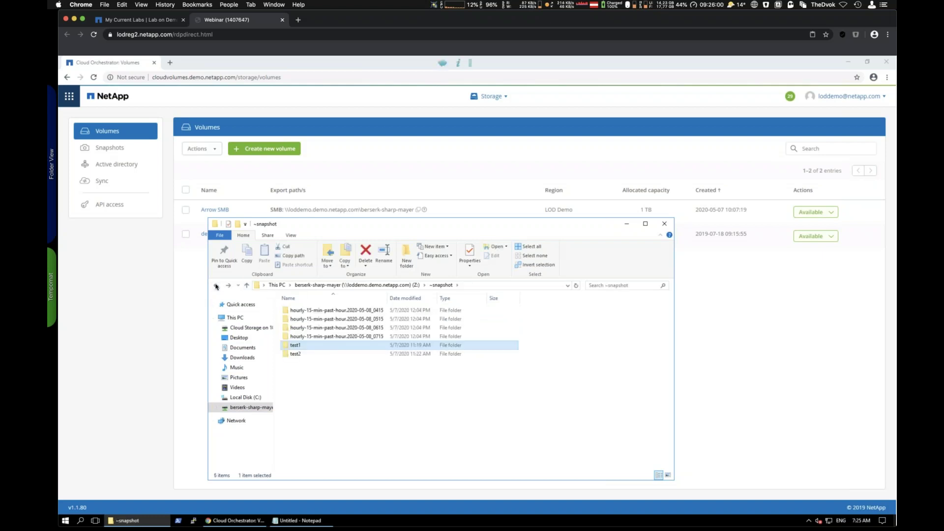
pyautogui.click(216, 285)
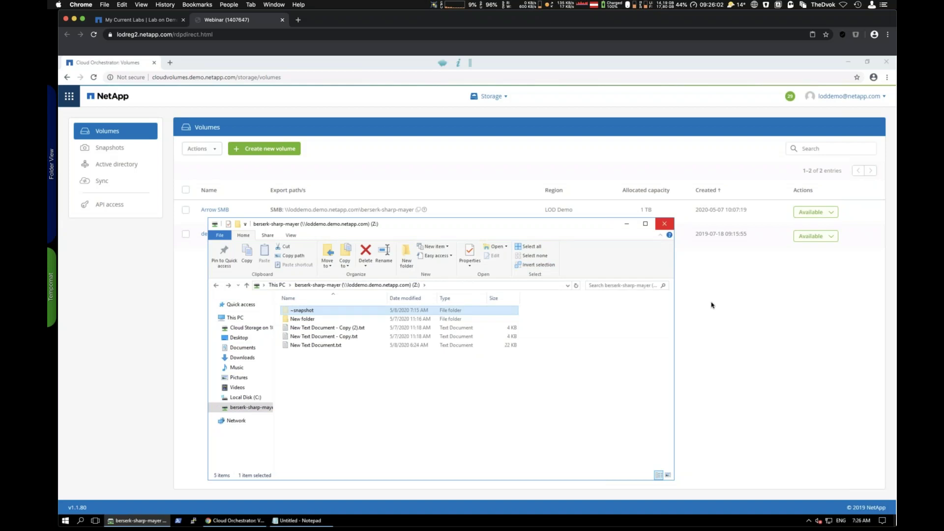
# - Hide the File Explorer window, view the Active directory page in the browser and return to the mapped drive's window
pyautogui.click(664, 223)
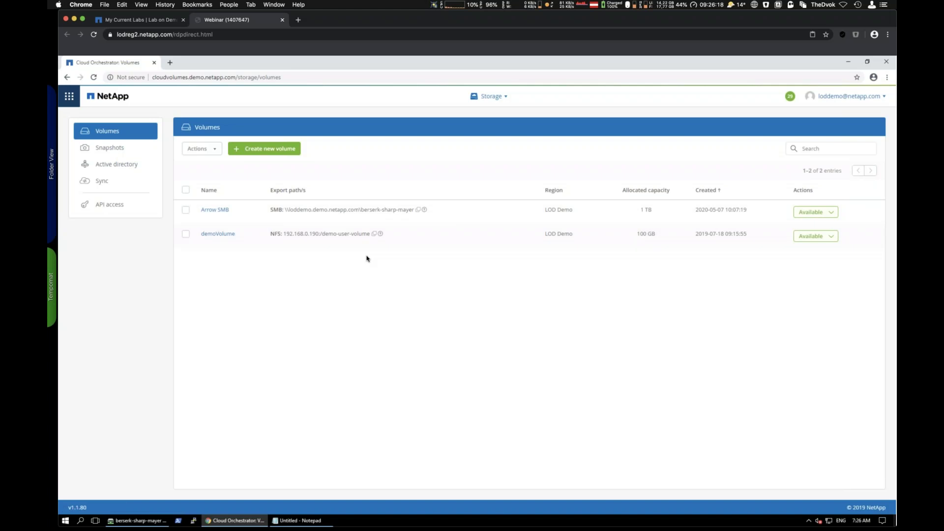
pyautogui.click(121, 169)
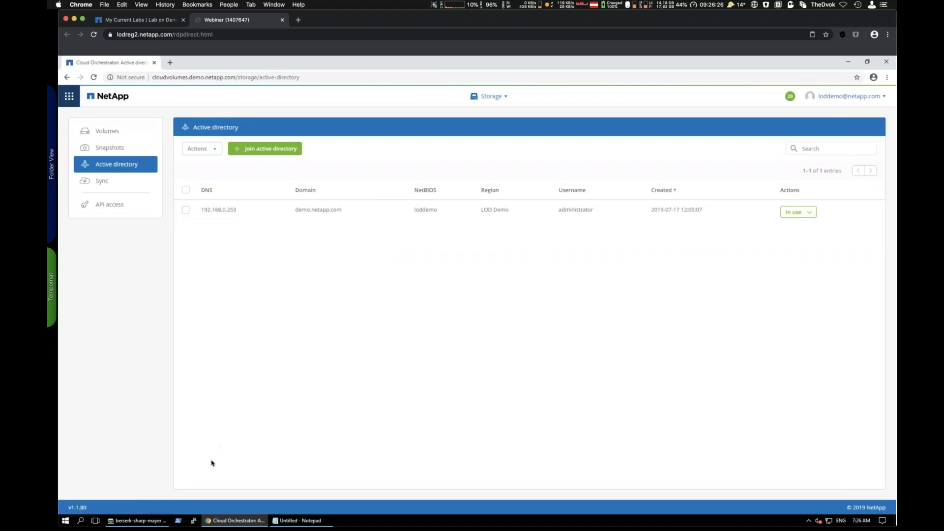
pyautogui.click(150, 525)
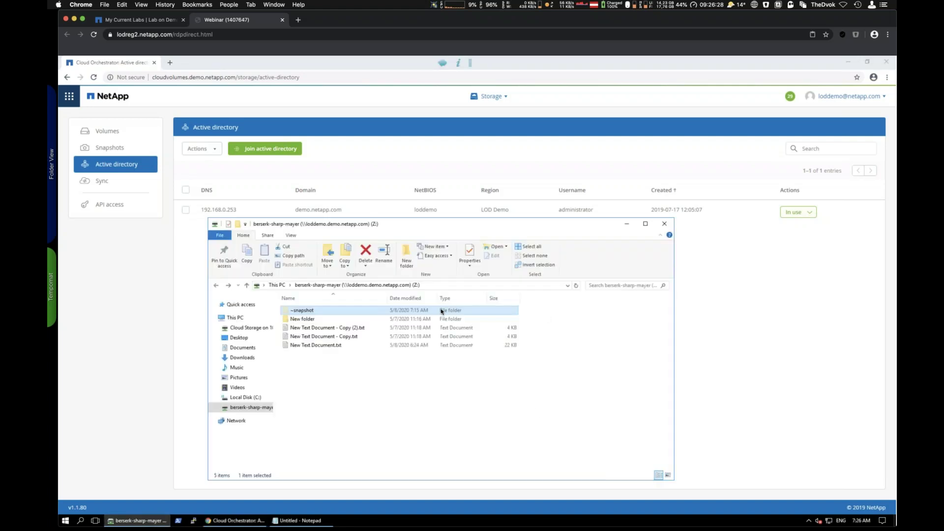
# - Display the security permissions of New Text Document.txt and move its properties dialog clear of the file list
pyautogui.rightClick(323, 346)
pyautogui.click(348, 474)
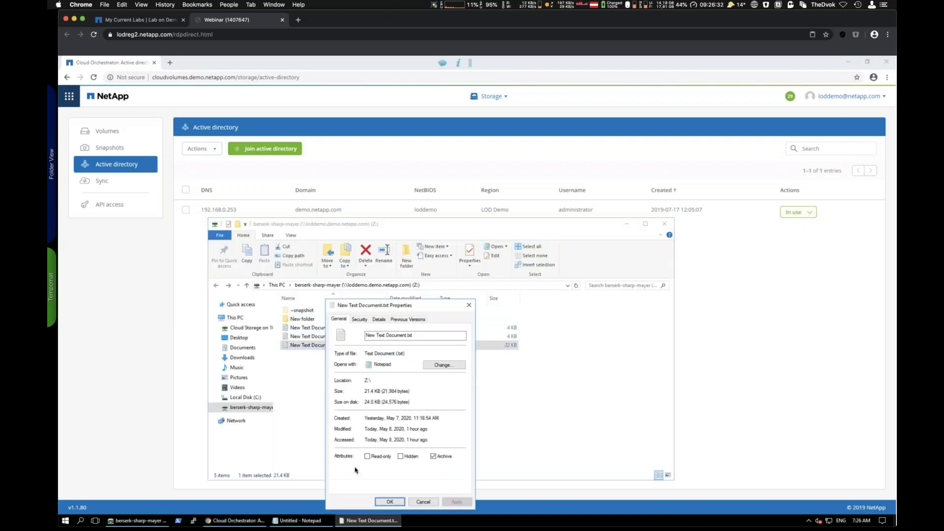
pyautogui.click(359, 319)
pyautogui.moveTo(393, 306); pyautogui.dragTo(530, 152)
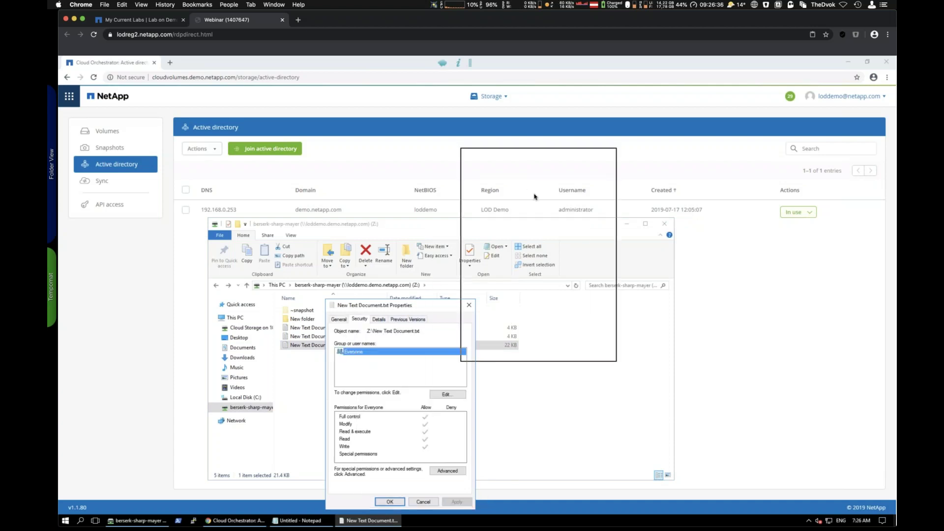
# - List the demo.netapp.com users and groups available for the file's permissions, closing all dialogs without adding anyone
pyautogui.click(583, 241)
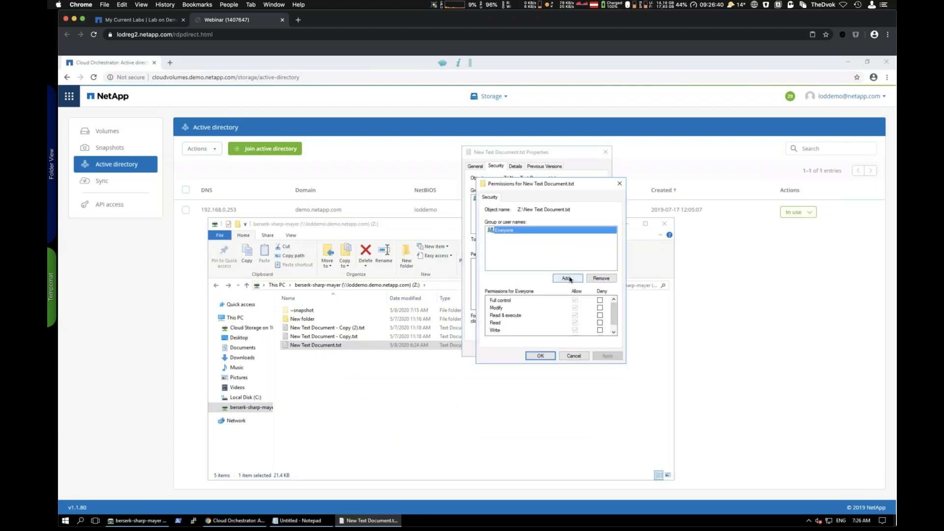
pyautogui.click(568, 279)
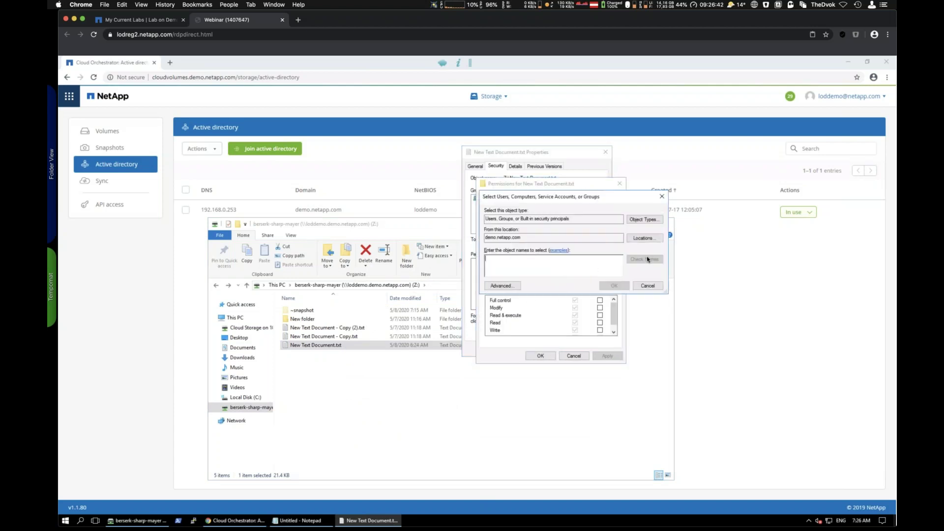
pyautogui.click(508, 287)
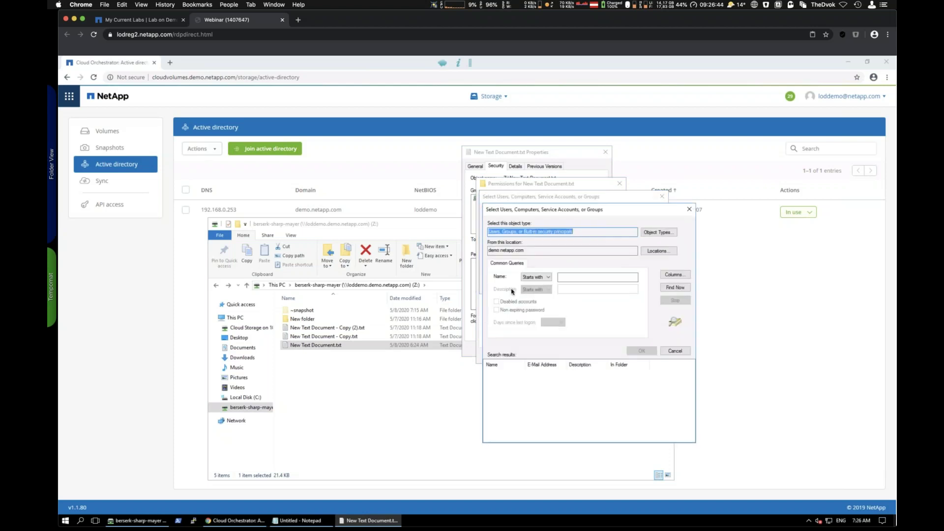
pyautogui.click(681, 286)
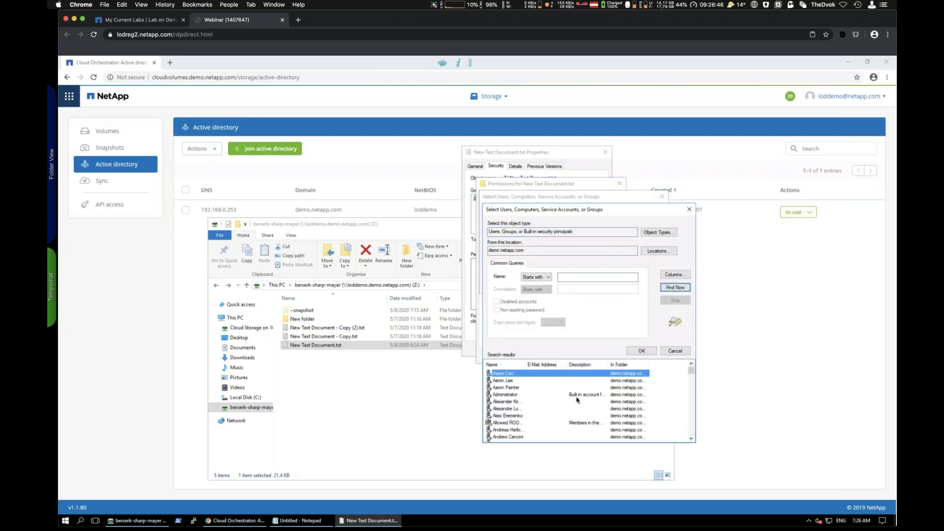
pyautogui.scroll(-15, 577, 400)
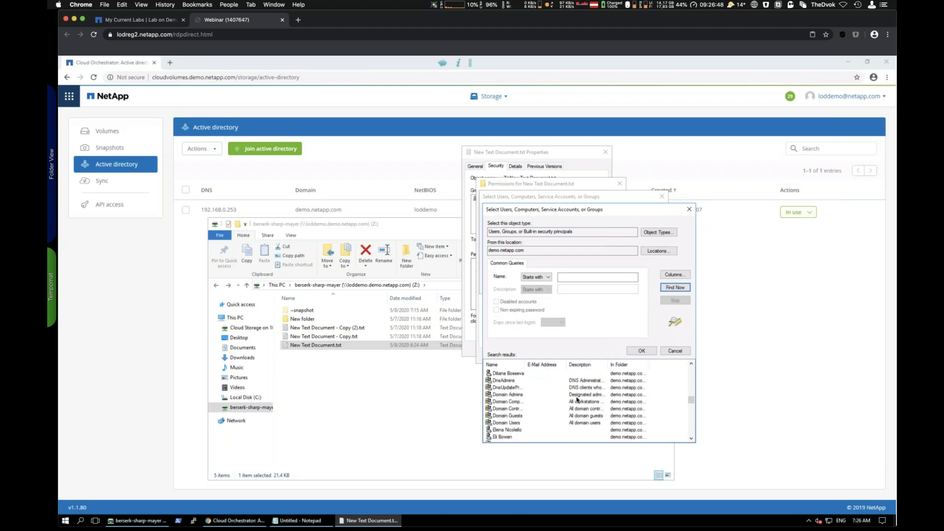
pyautogui.scroll(-10, 577, 400)
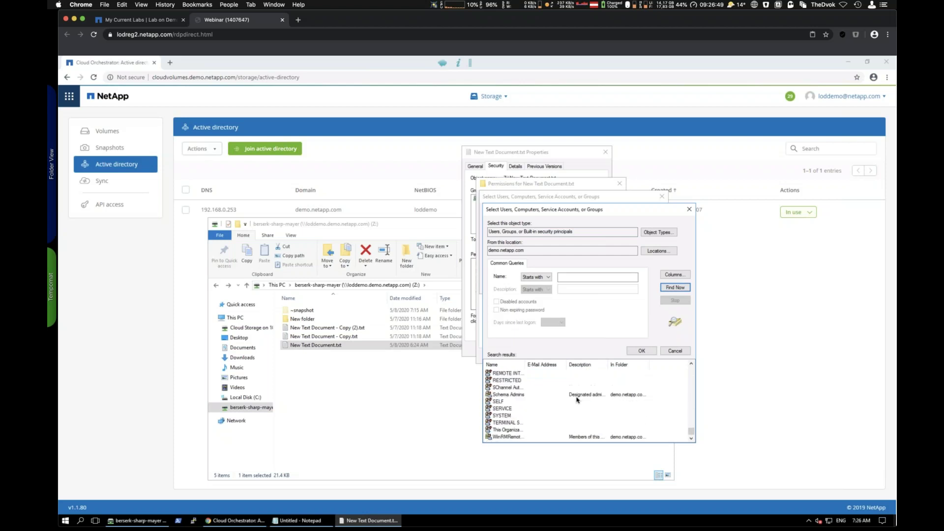
pyautogui.click(688, 210)
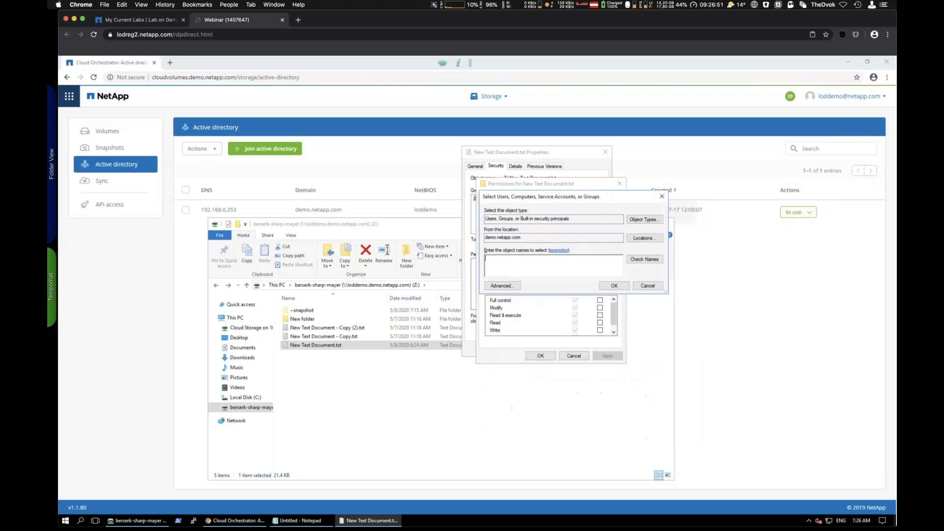
pyautogui.click(662, 198)
pyautogui.click(619, 183)
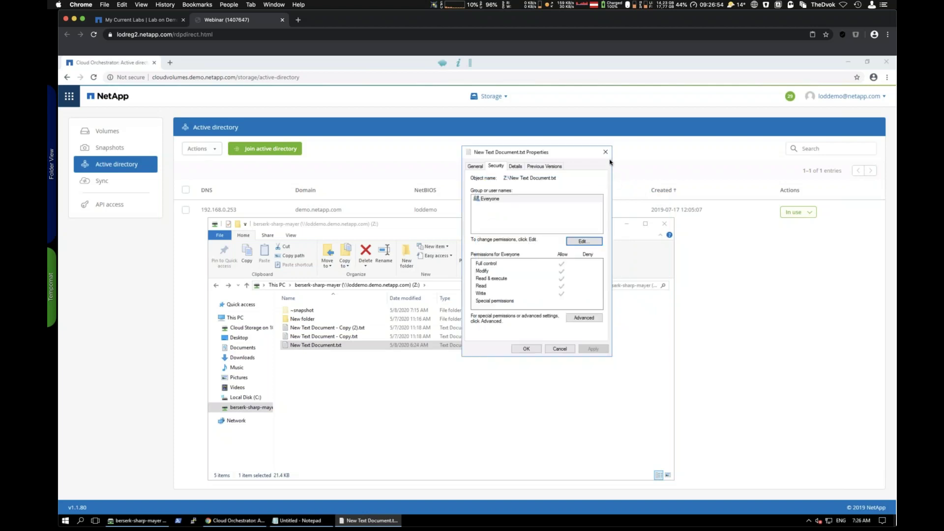
pyautogui.click(604, 150)
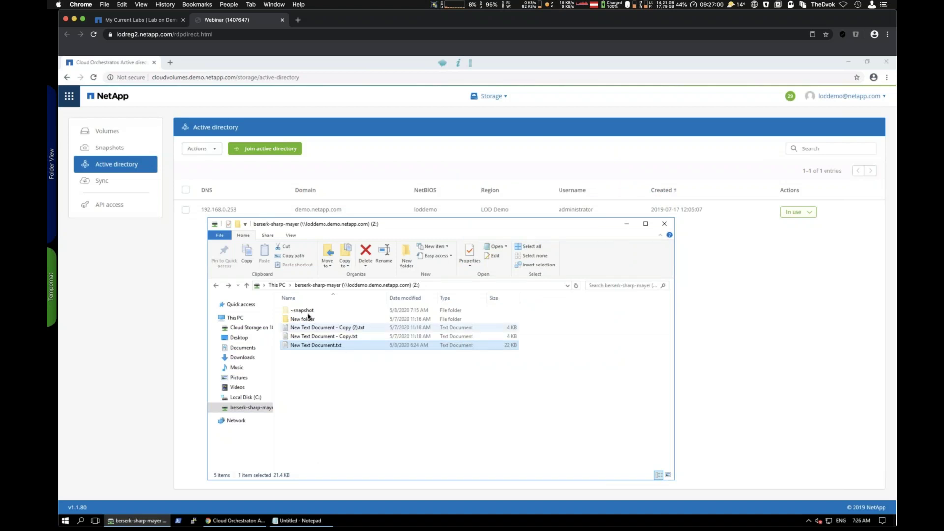
# - View the previous versions of the entire berserk-sharp-mayer network drive from This PC, closing its properties without restoring any
pyautogui.moveTo(308, 314)
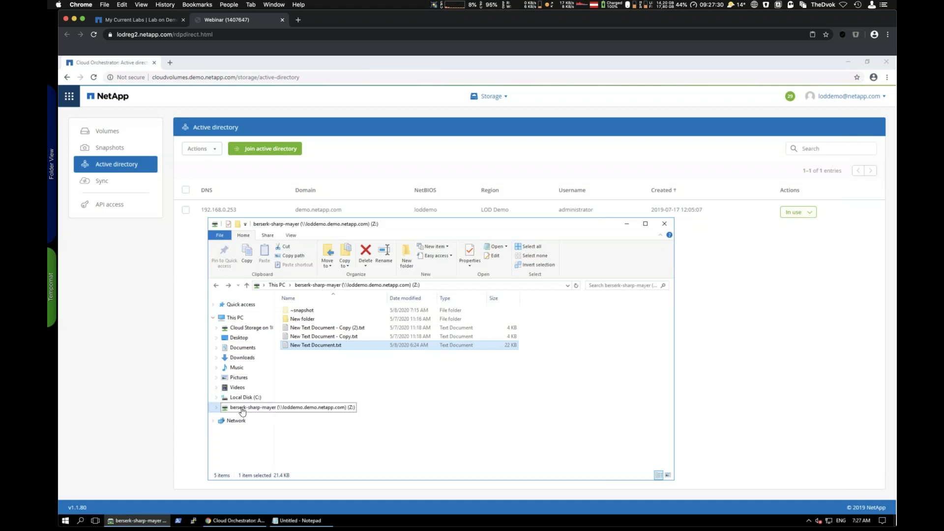
pyautogui.click(234, 317)
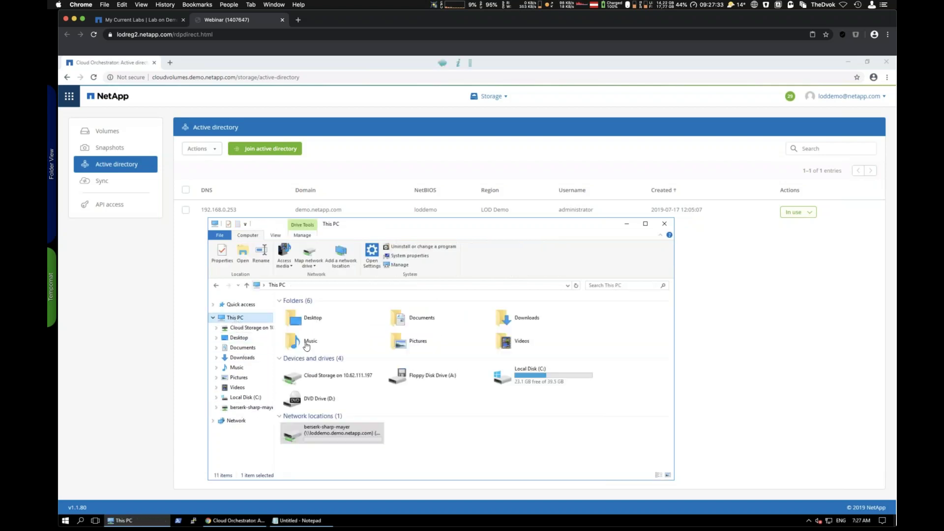
pyautogui.click(332, 436)
pyautogui.rightClick(332, 435)
pyautogui.click(356, 427)
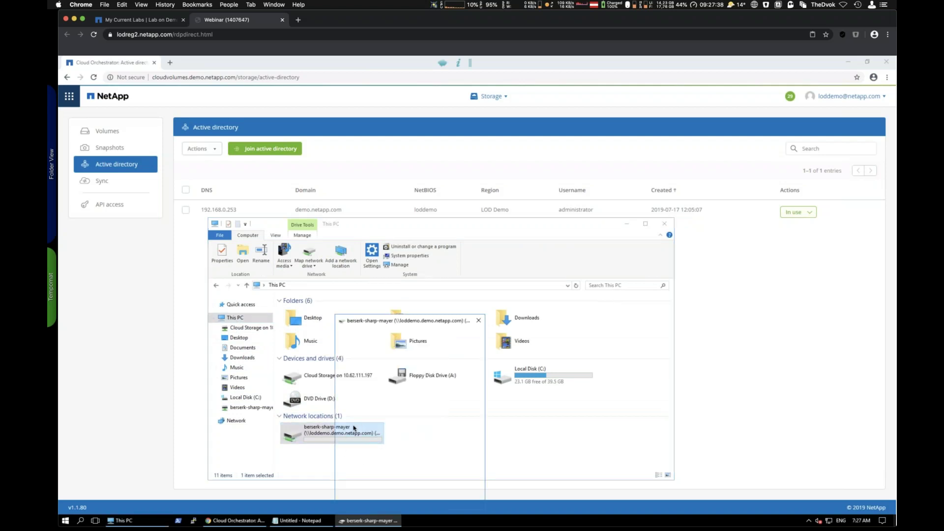
pyautogui.click(406, 334)
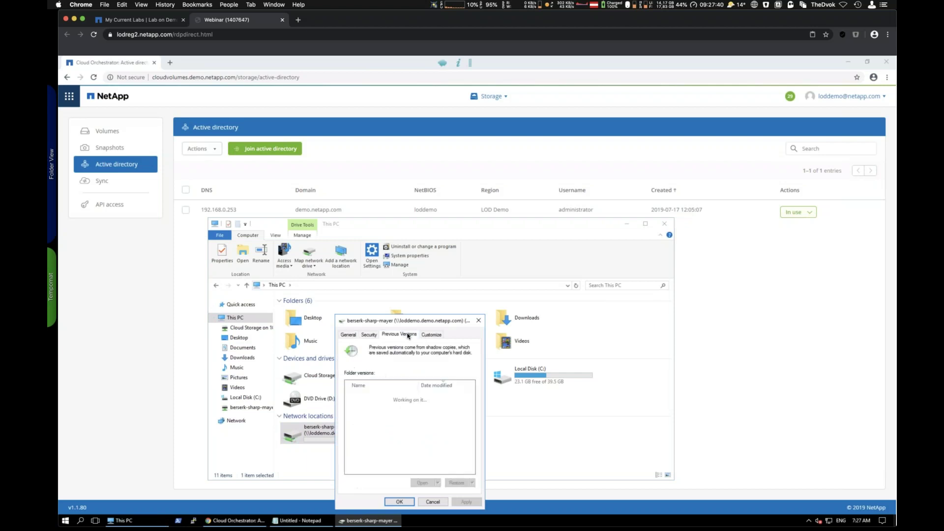
pyautogui.moveTo(419, 320); pyautogui.dragTo(484, 167)
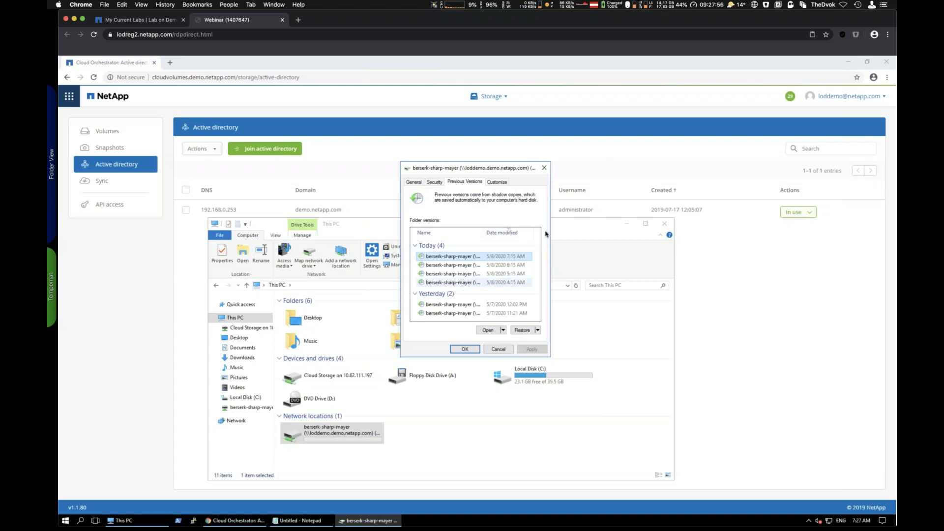
pyautogui.click(544, 167)
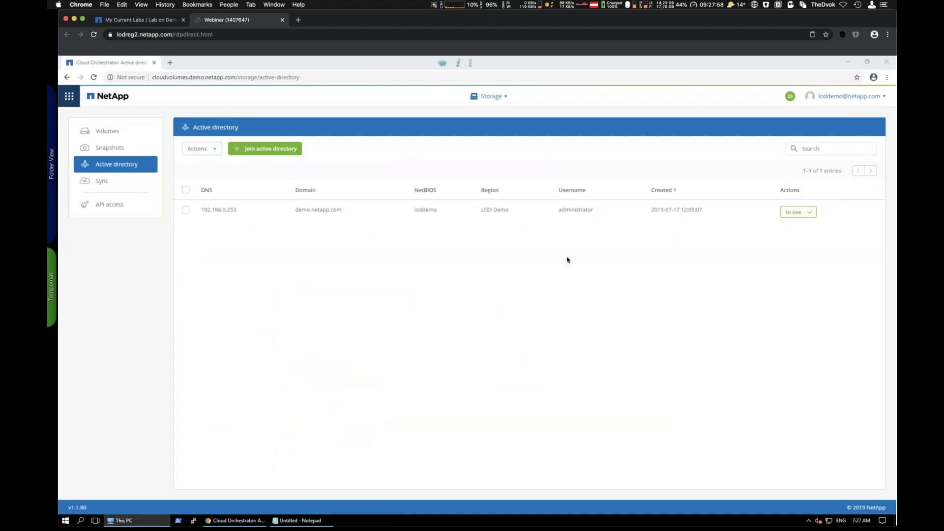
# - Display the list of volume snapshots in the browser and close the This PC window
pyautogui.click(105, 147)
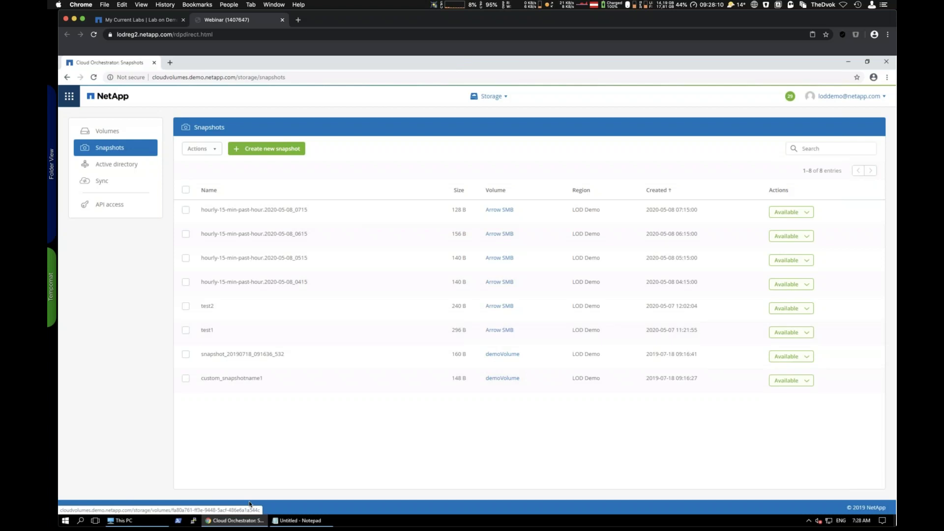
pyautogui.click(154, 522)
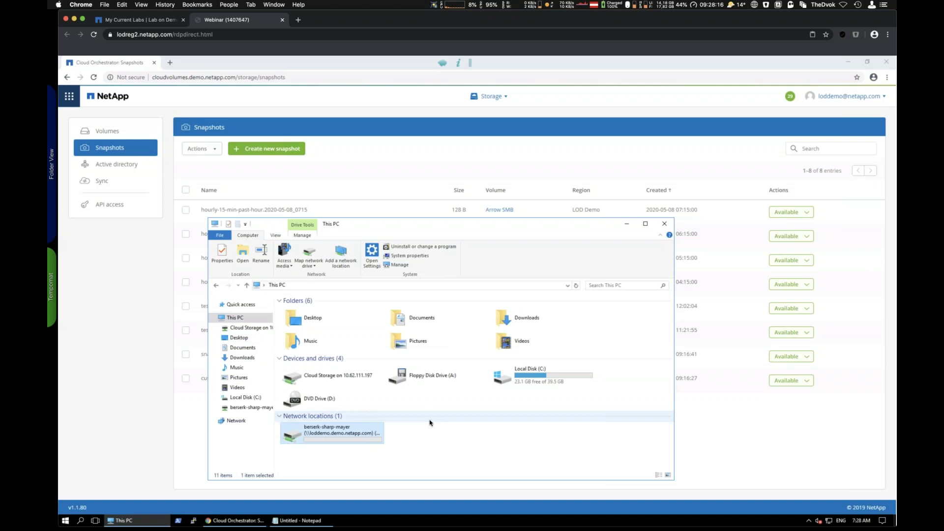
pyautogui.click(664, 223)
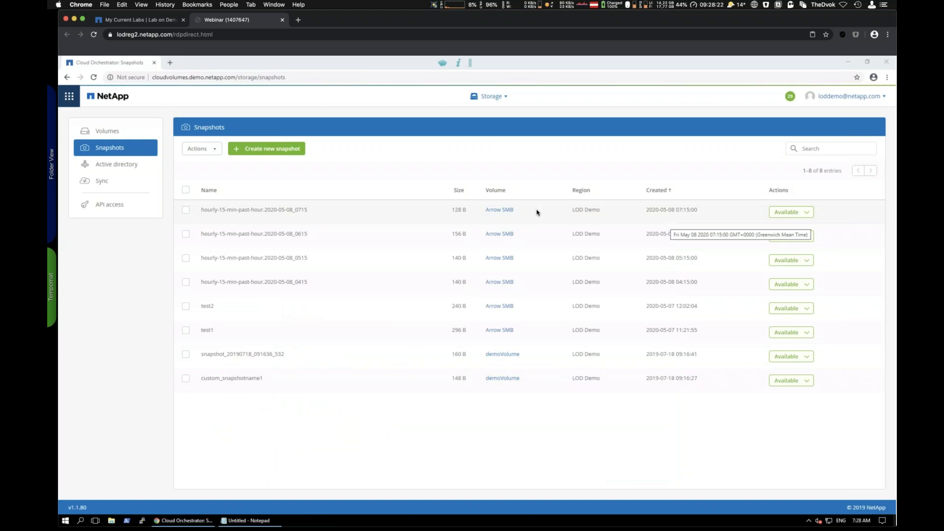
# - Review the sync relationships and the new-relationship options for using demoVolume as target or source, cancelling without creating one
pyautogui.click(106, 184)
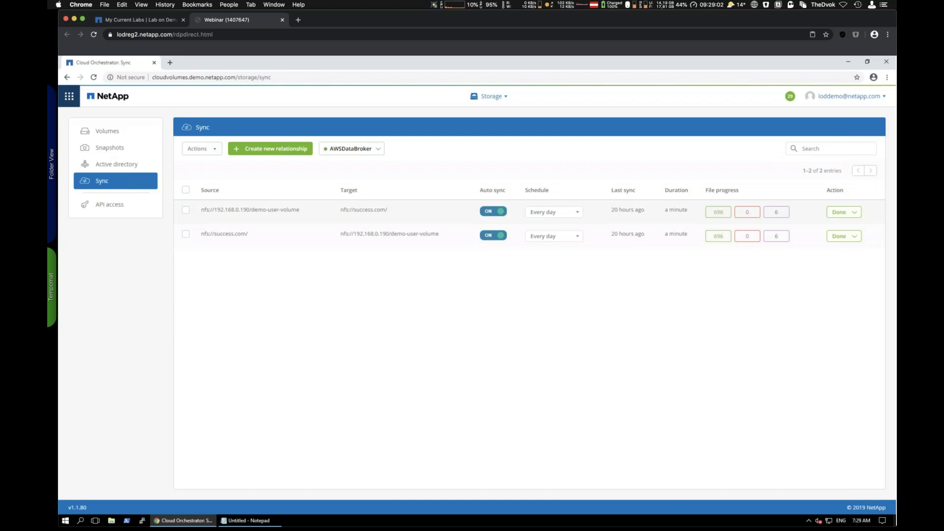
pyautogui.click(274, 152)
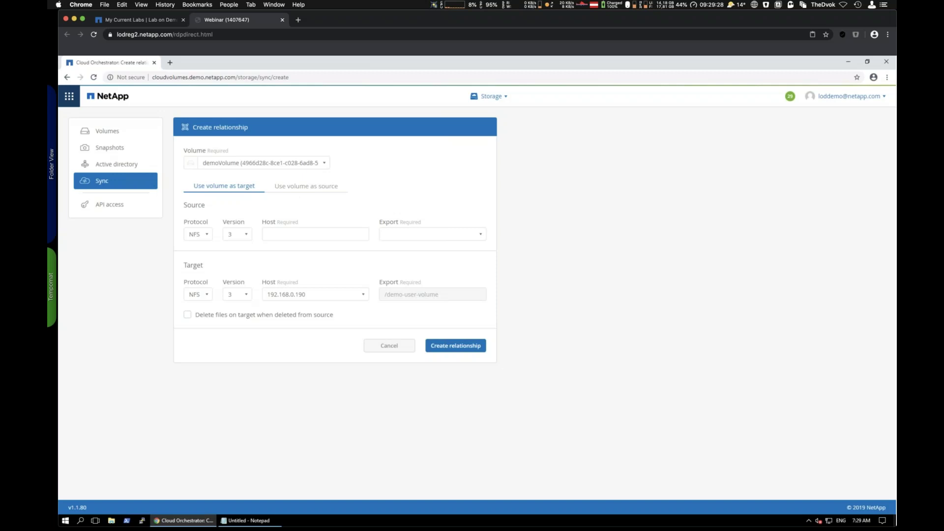
pyautogui.click(297, 187)
pyautogui.click(238, 189)
pyautogui.click(305, 190)
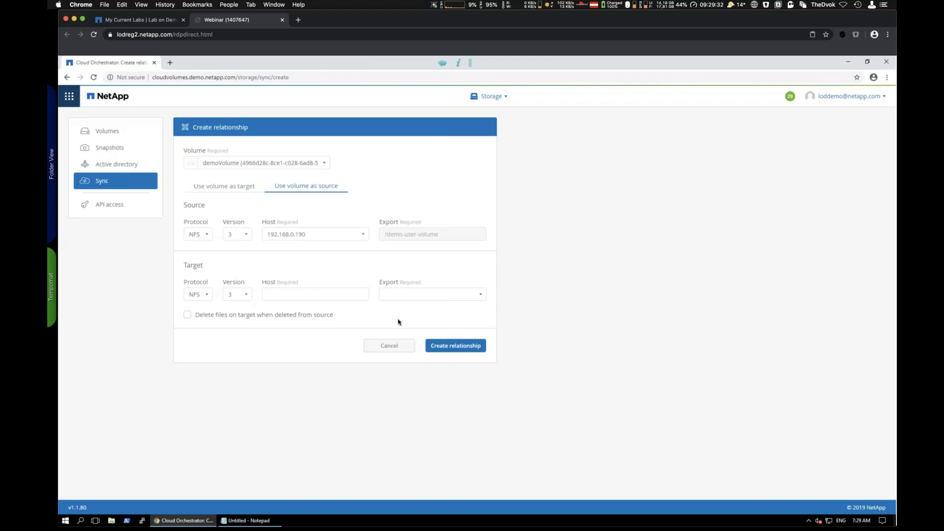
pyautogui.click(389, 347)
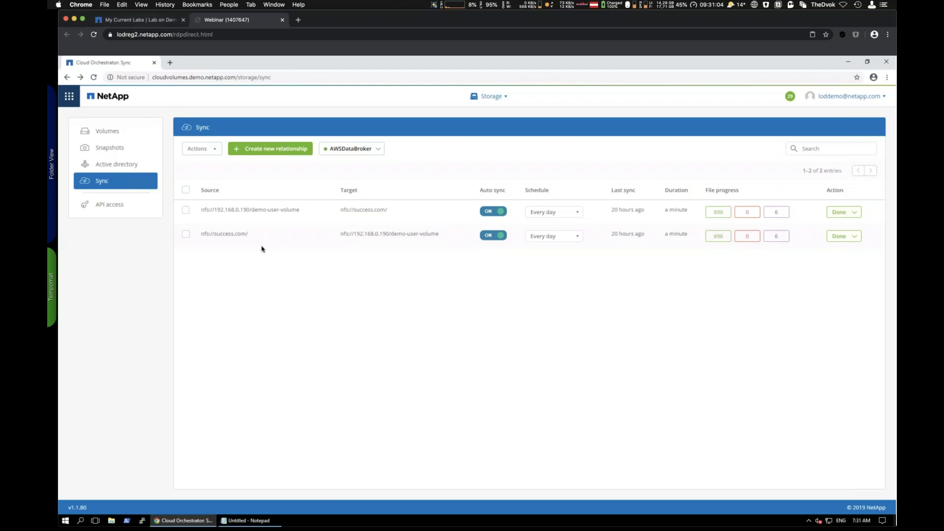
# - Revisit the volumes and snapshots lists, and view the NetApp Cloud Central services without opening any of them
pyautogui.click(110, 136)
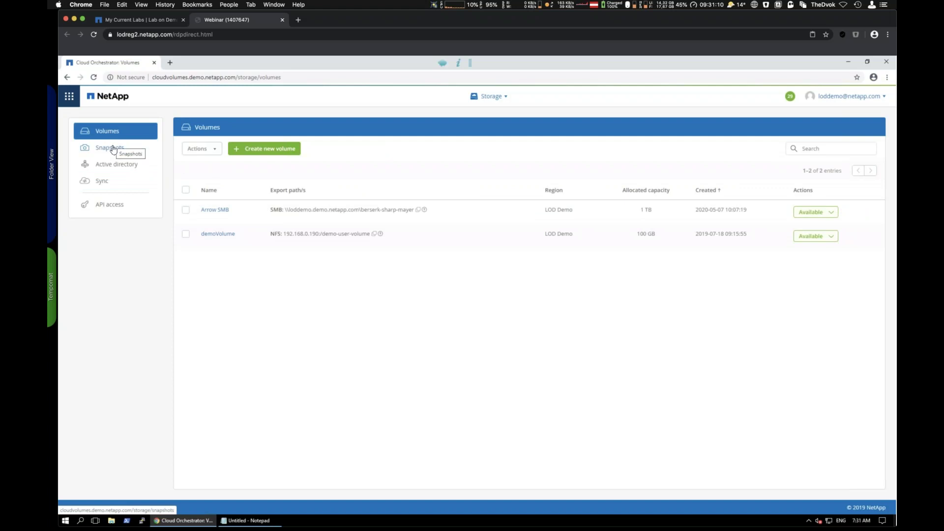
pyautogui.click(113, 149)
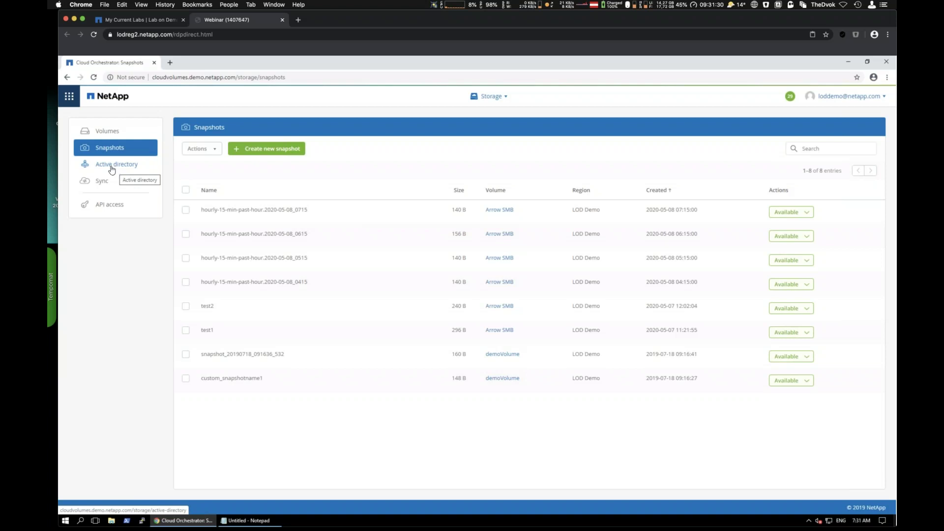
pyautogui.click(70, 99)
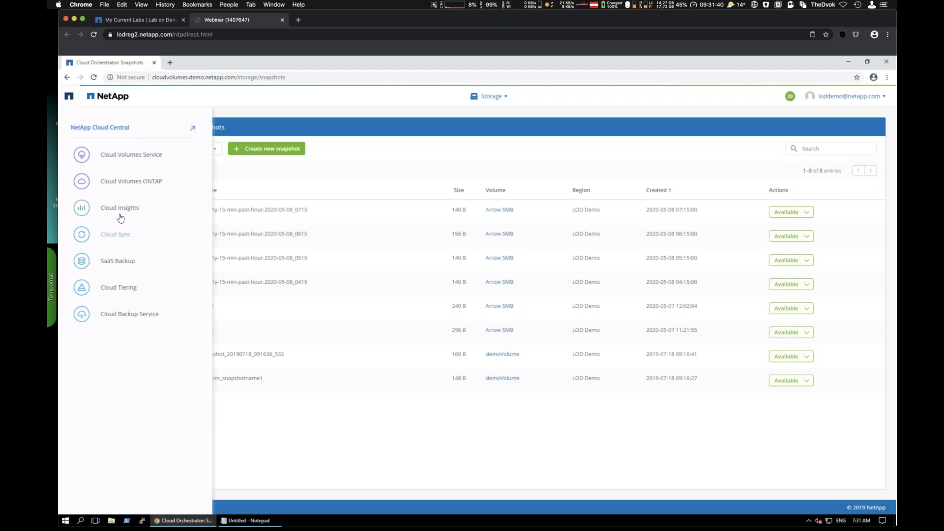
pyautogui.click(705, 440)
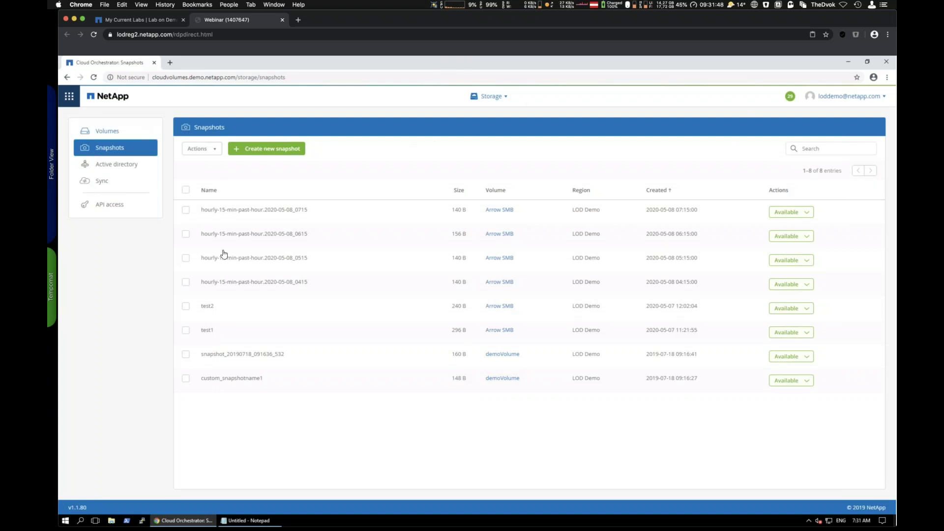
# - Look through the recent notifications, close them and return to the volumes list
pyautogui.click(788, 100)
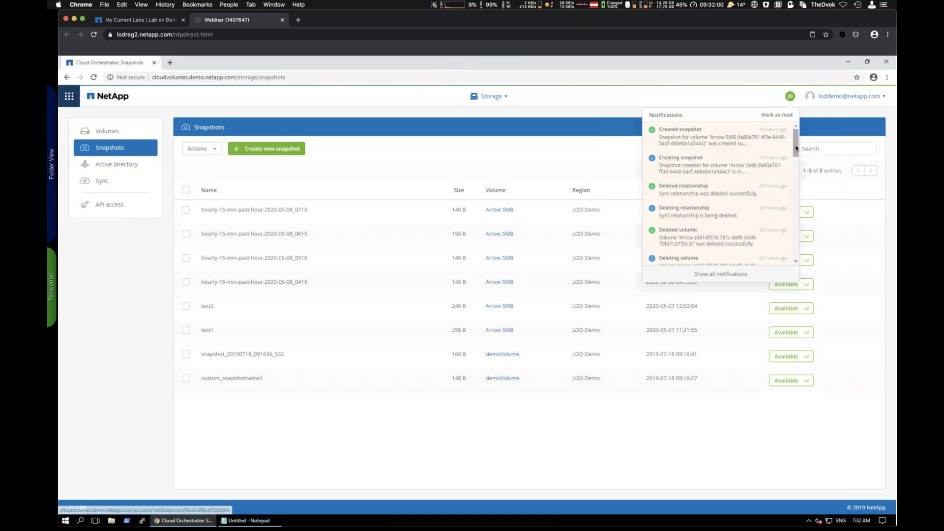
pyautogui.moveTo(794, 145); pyautogui.dragTo(797, 168)
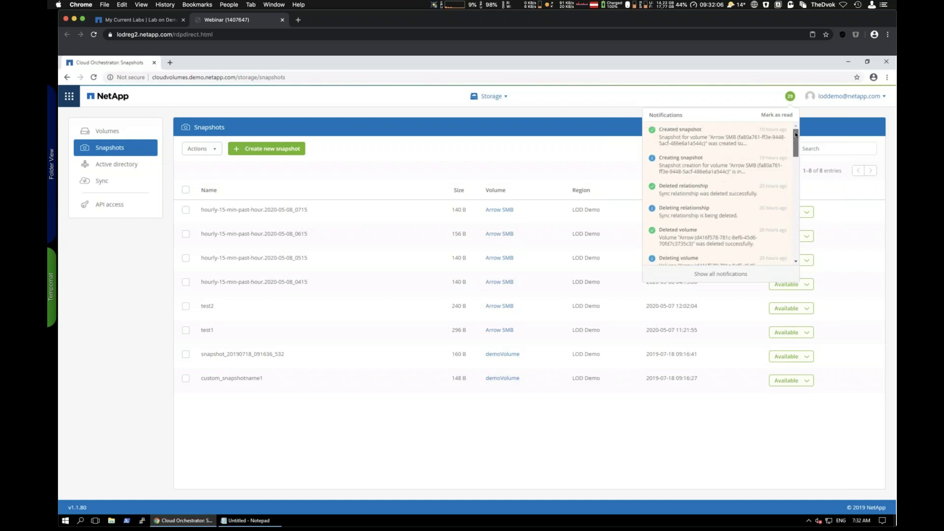
pyautogui.scroll(5, 787, 148)
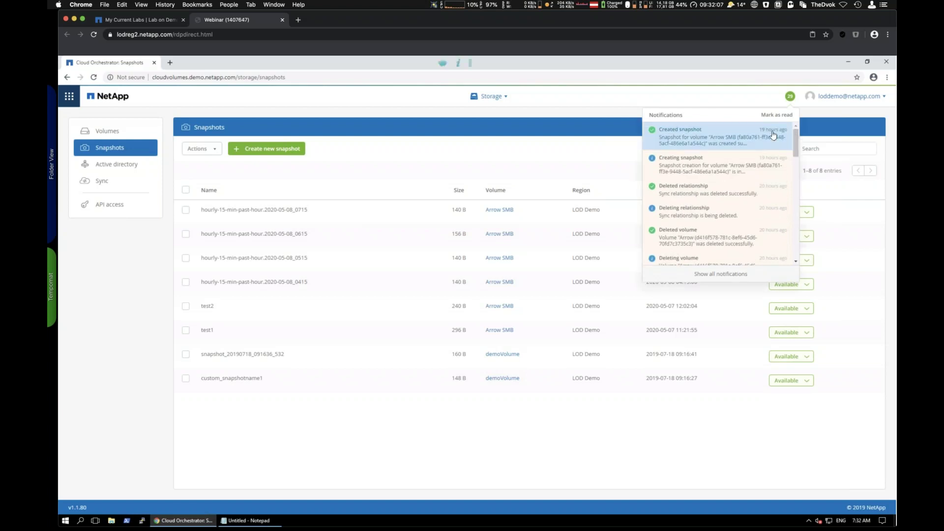
pyautogui.click(582, 96)
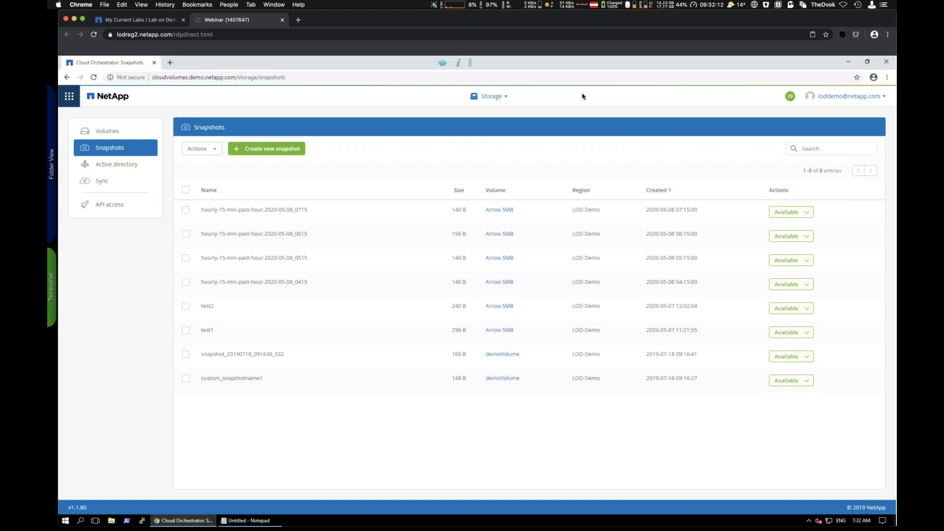
pyautogui.click(109, 135)
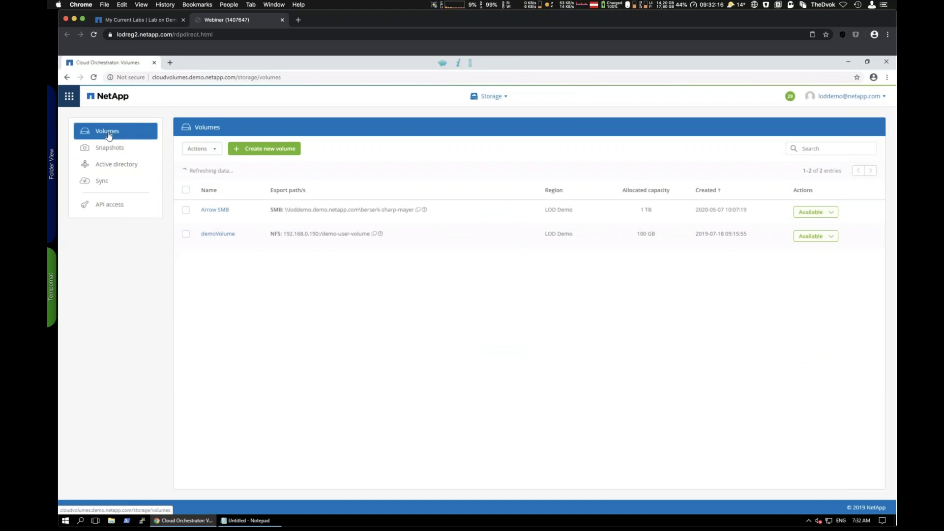